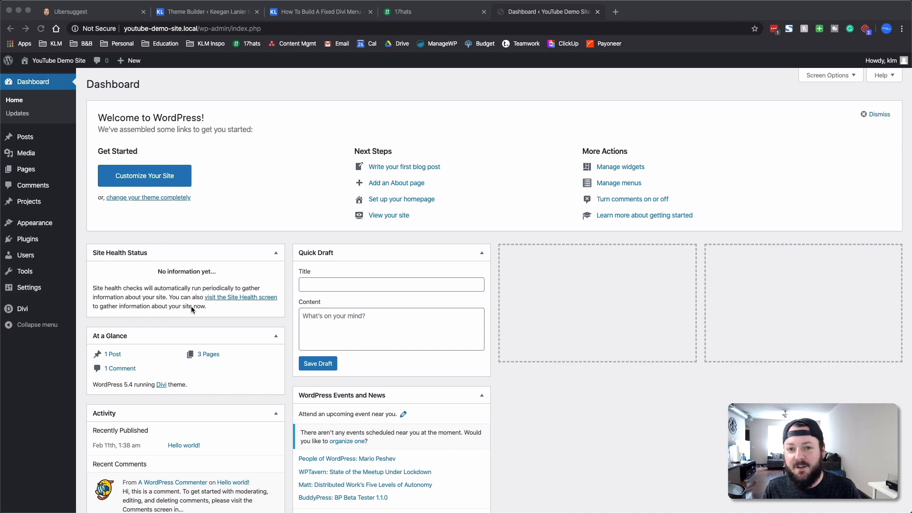
# Examine the details of the active Divi theme among the site's installed themes, closing them when done.
pyautogui.scroll(-3, 191, 260)
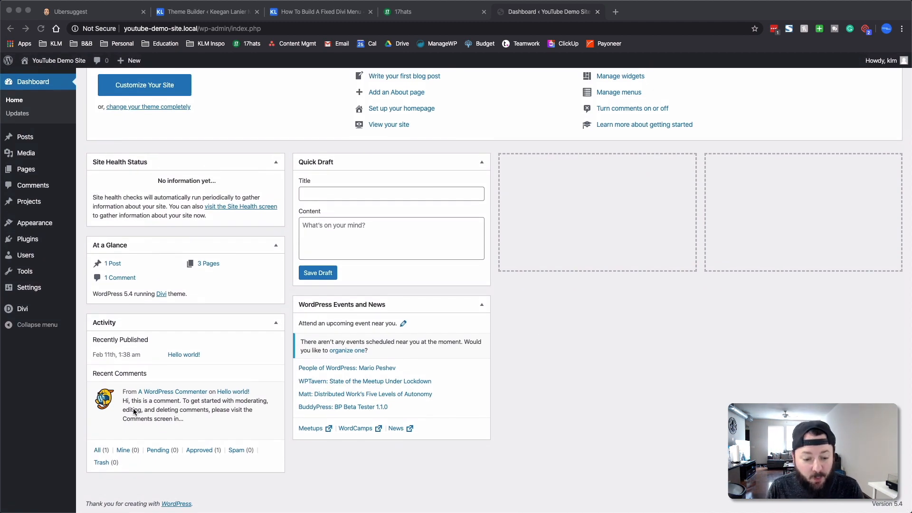
pyautogui.scroll(1, 152, 313)
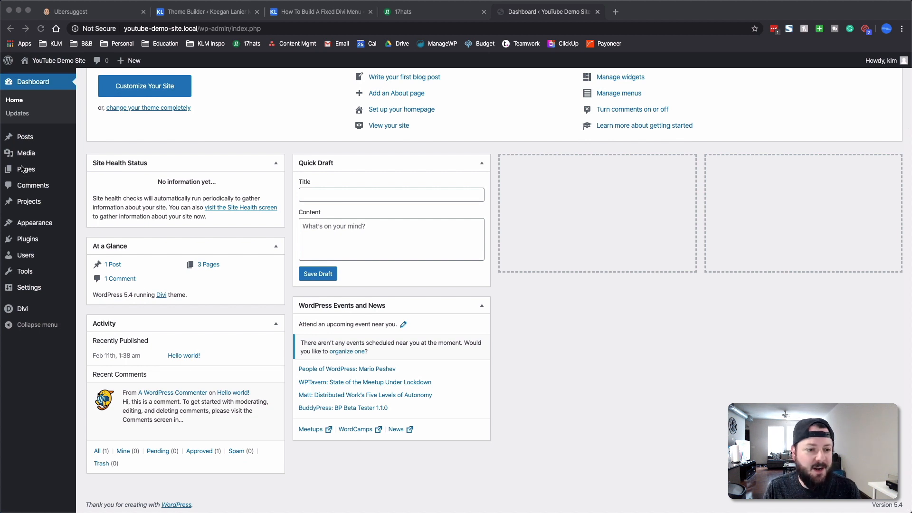
pyautogui.click(51, 235)
pyautogui.moveTo(57, 224)
pyautogui.click(104, 229)
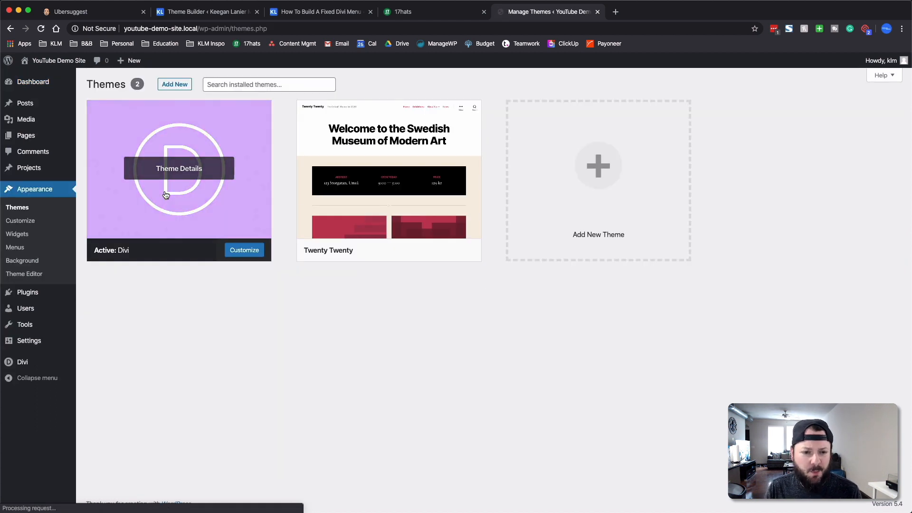
pyautogui.click(165, 192)
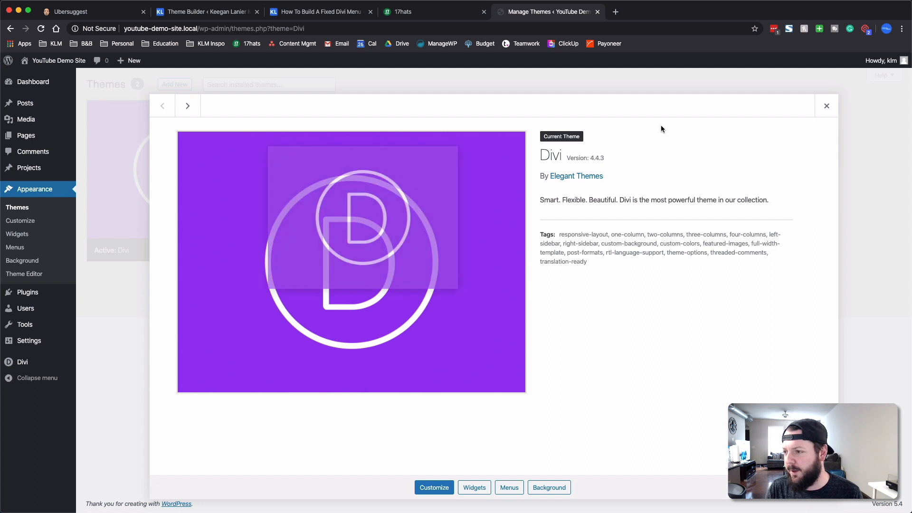
pyautogui.click(826, 106)
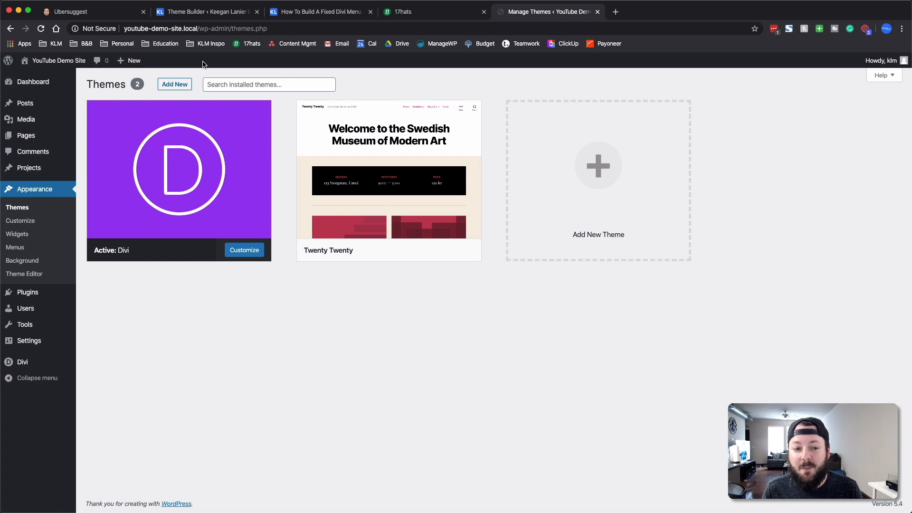
# Open the Divi Theme Builder.
pyautogui.moveTo(41, 363)
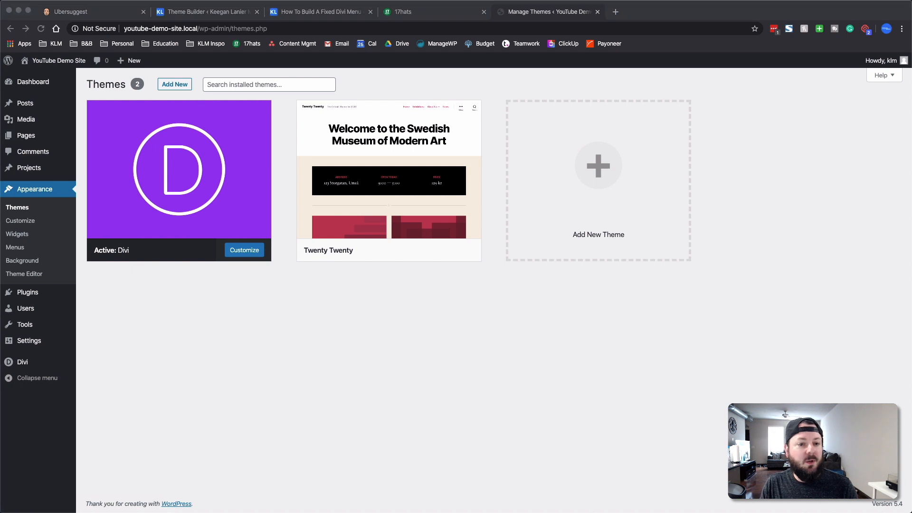
pyautogui.click(172, 307)
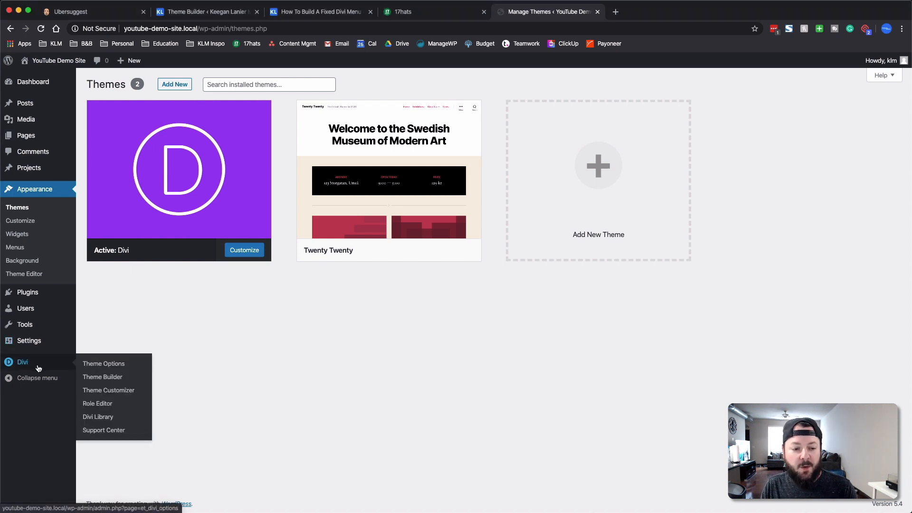
pyautogui.click(98, 378)
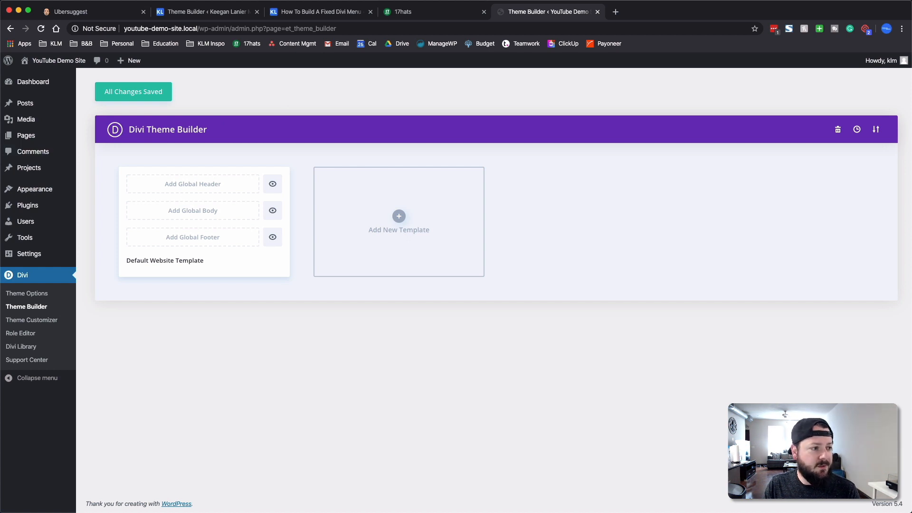
# Check the Divi-Apple-Style-Header-Light.json file in the Apple Style Header - Light folder and move its window out of the way.
pyautogui.moveTo(0, 98); pyautogui.dragTo(316, 99)
pyautogui.click(388, 136)
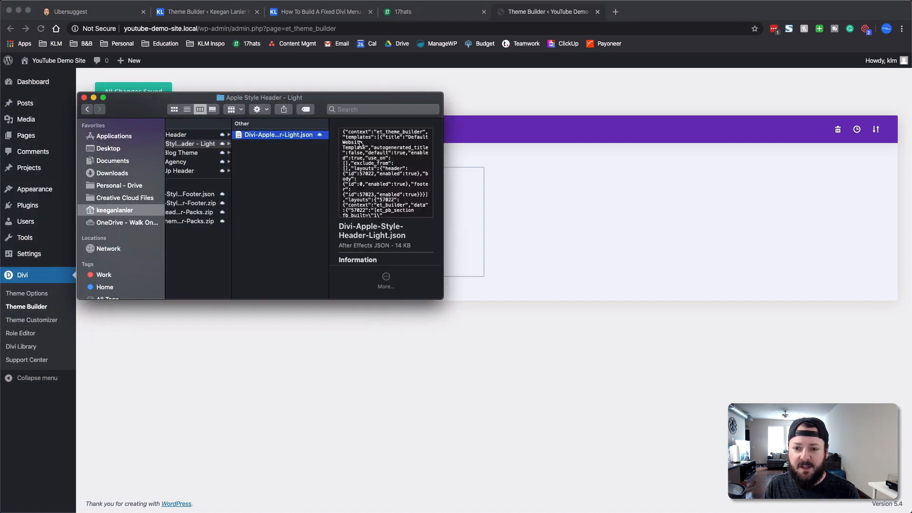
pyautogui.moveTo(206, 99); pyautogui.dragTo(0, 99)
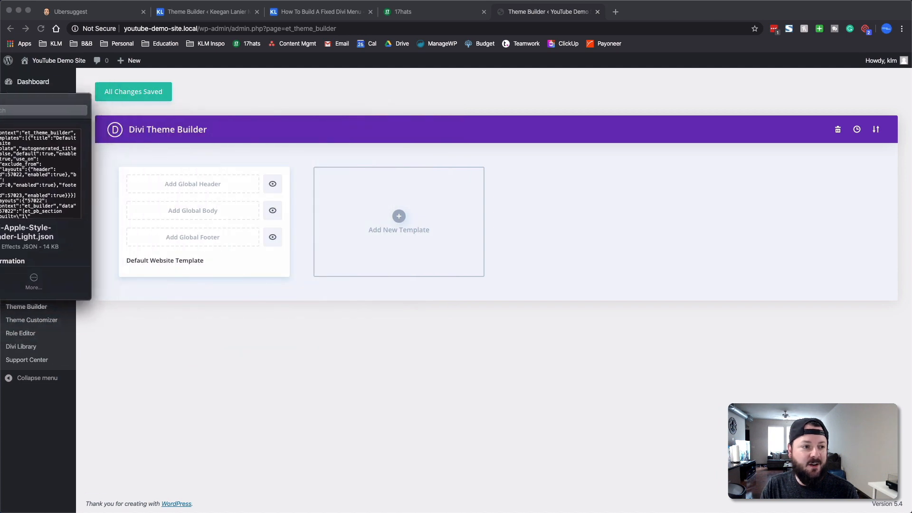
# Open the Theme Builder's portability import settings.
pyautogui.click(875, 129)
pyautogui.click(427, 236)
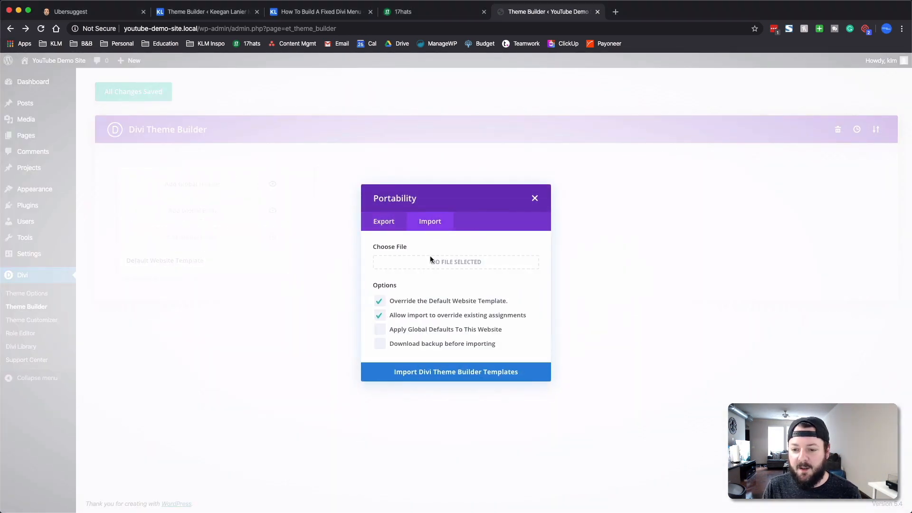
pyautogui.moveTo(0, 98); pyautogui.dragTo(0, 113)
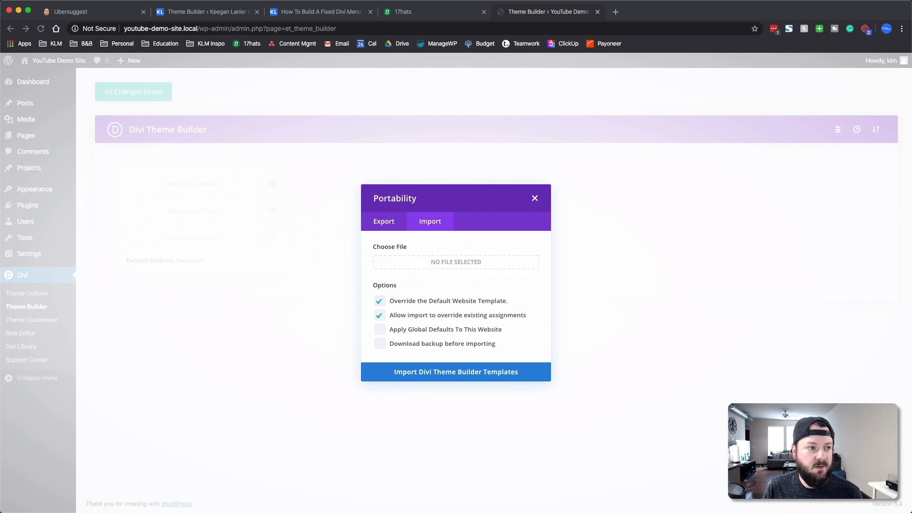
pyautogui.press('super+Tab')
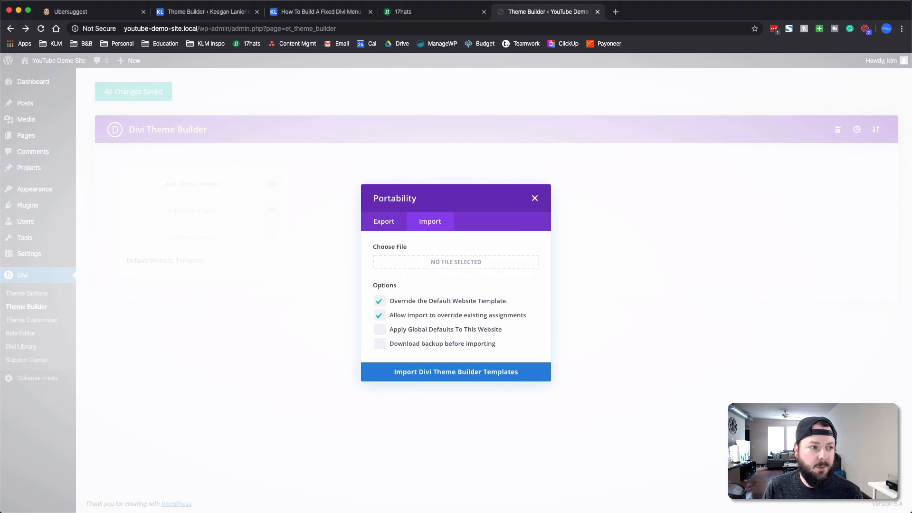
# Import Divi-Apple-Style-Header-Light.json from the Theme Builder Packs folder, keeping the overrides for the default template and existing assignments enabled.
pyautogui.click(455, 266)
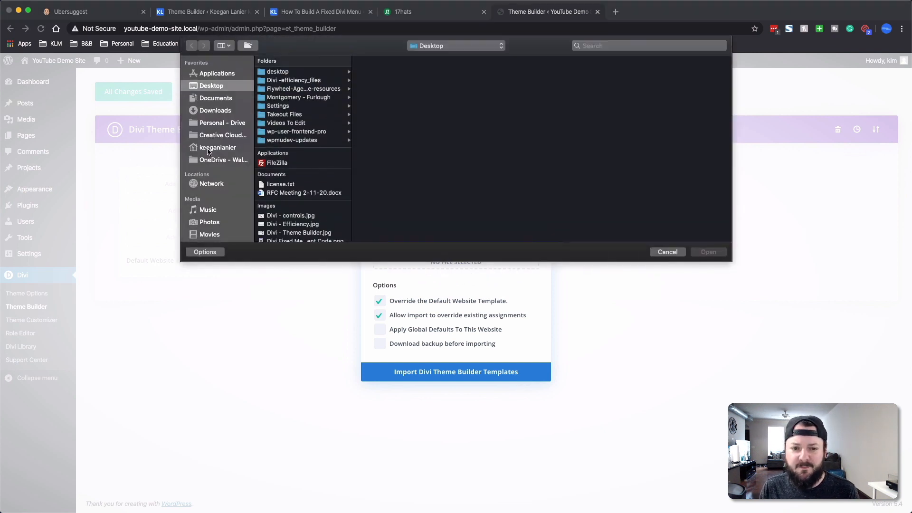
pyautogui.click(212, 147)
pyautogui.click(295, 124)
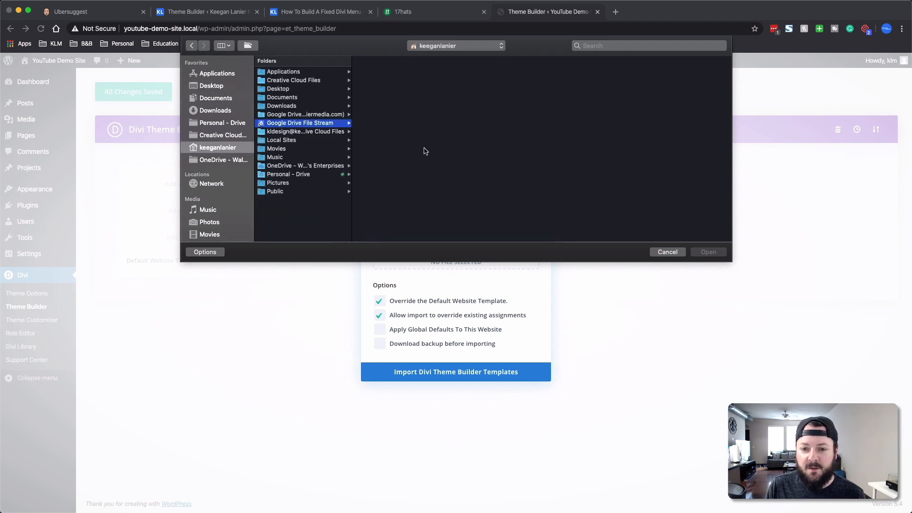
pyautogui.click(376, 72)
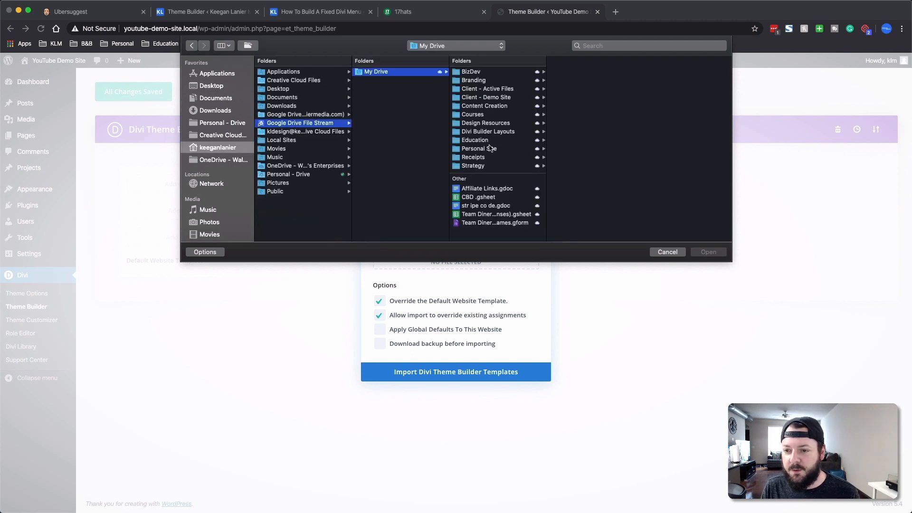
pyautogui.click(502, 131)
pyautogui.click(575, 123)
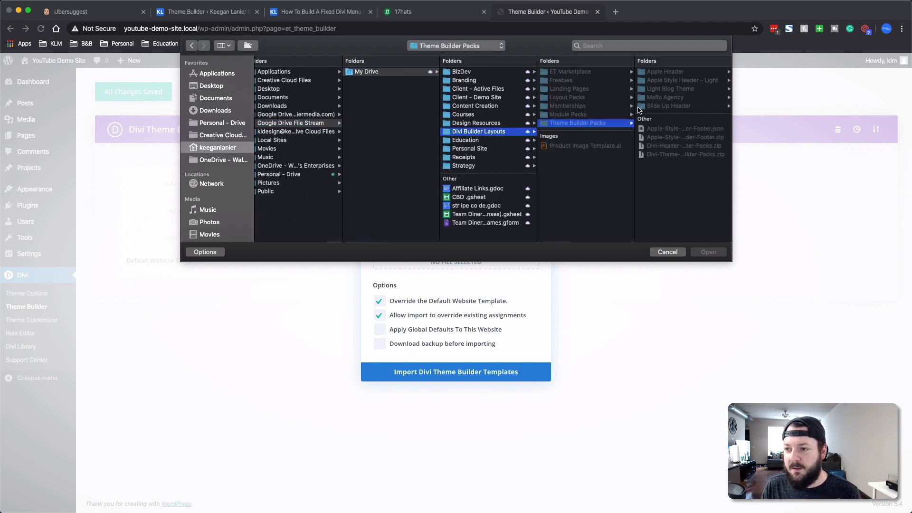
pyautogui.click(664, 80)
pyautogui.click(665, 72)
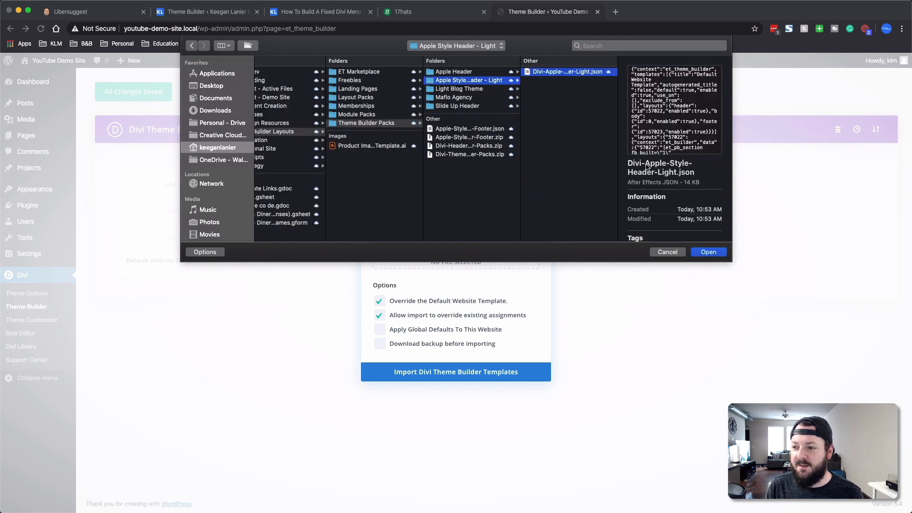
pyautogui.click(705, 252)
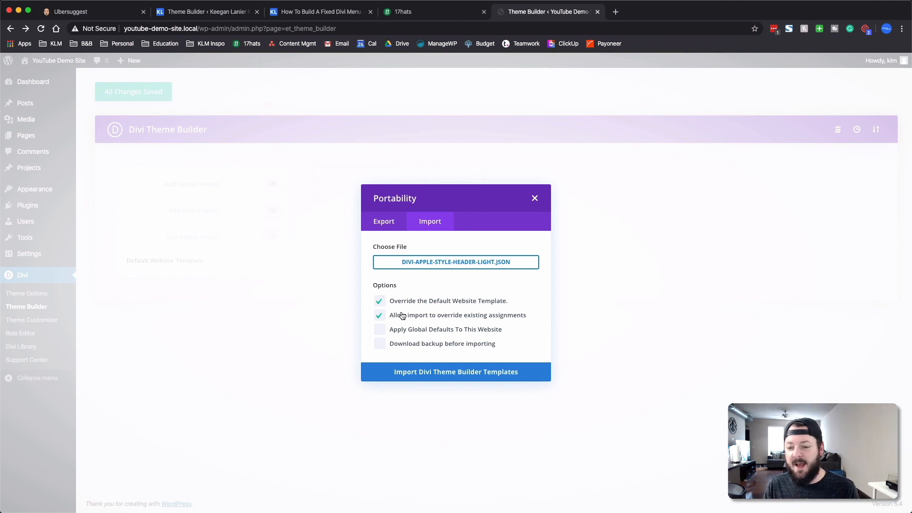
pyautogui.click(448, 375)
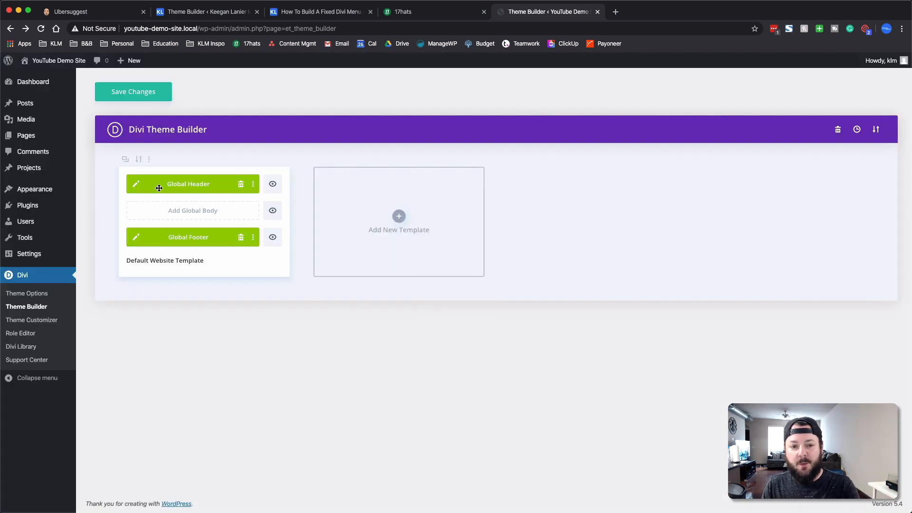
# Open the global header layout for editing and examine its section's sizing and spacing settings.
pyautogui.click(135, 187)
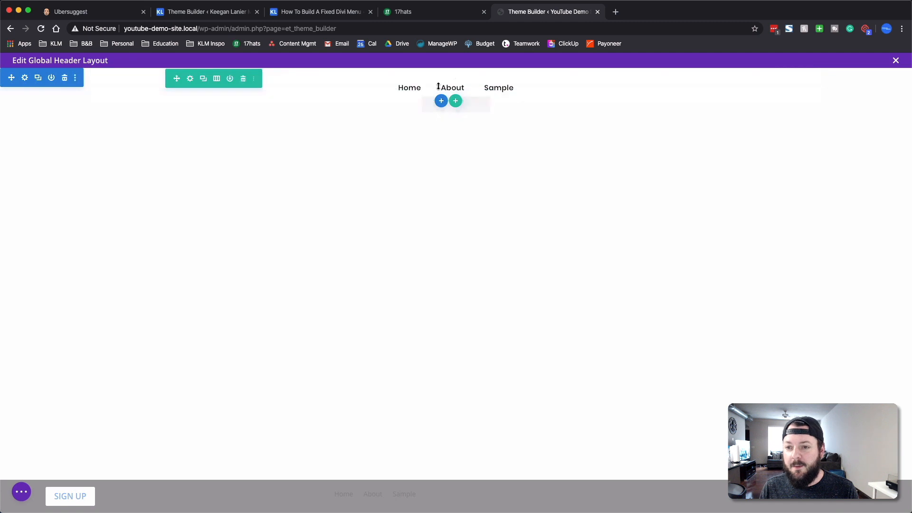
pyautogui.click(26, 79)
pyautogui.click(770, 104)
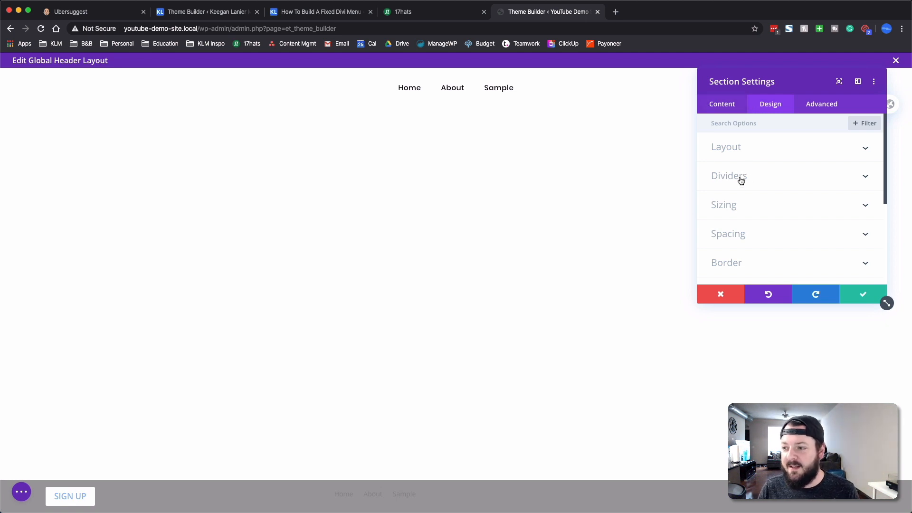
pyautogui.click(724, 206)
pyautogui.scroll(-5, 777, 177)
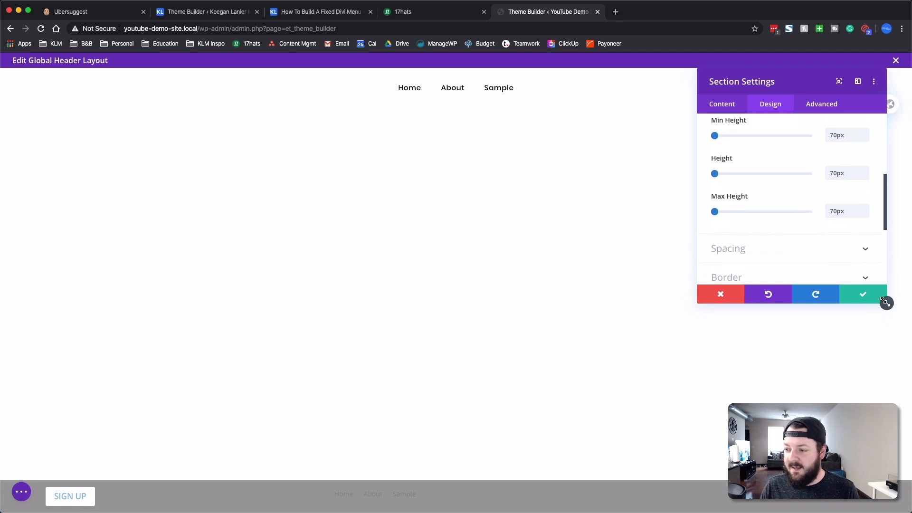
pyautogui.moveTo(883, 299); pyautogui.dragTo(900, 445)
pyautogui.scroll(3, 830, 285)
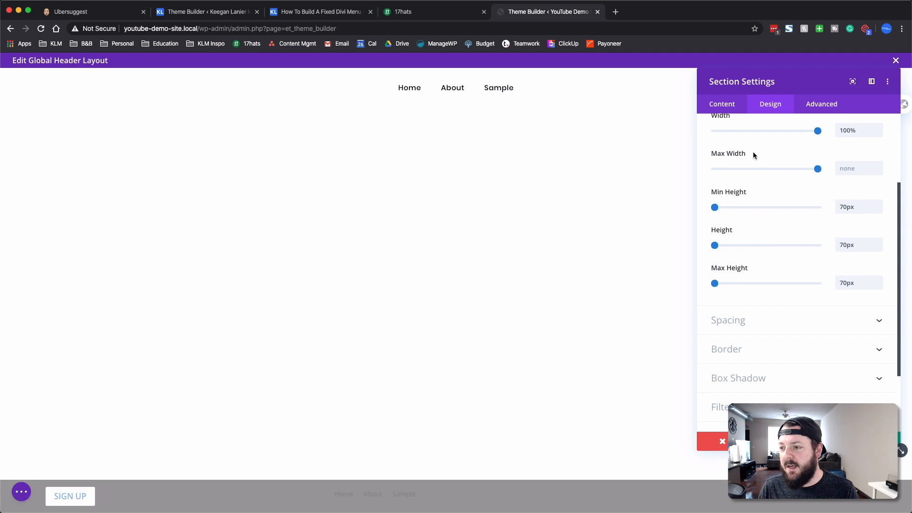
pyautogui.scroll(3, 753, 156)
pyautogui.click(732, 166)
pyautogui.click(728, 234)
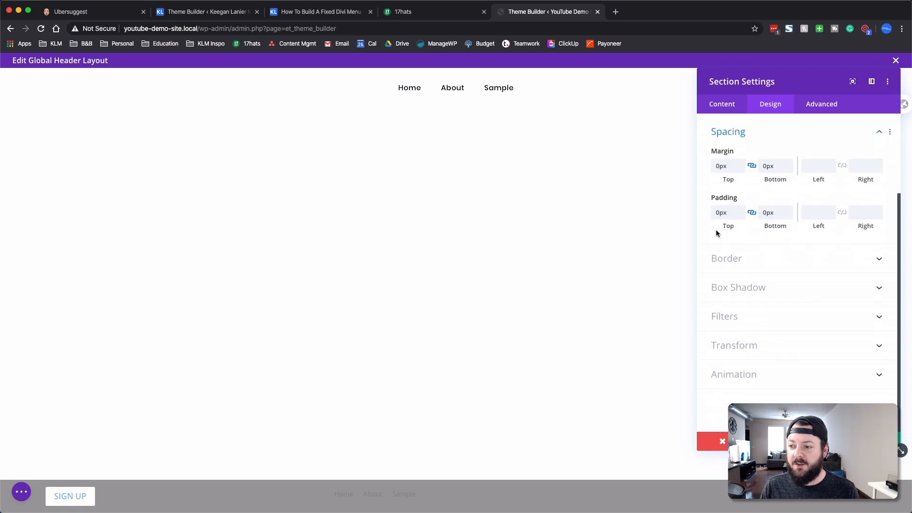
pyautogui.moveTo(759, 206)
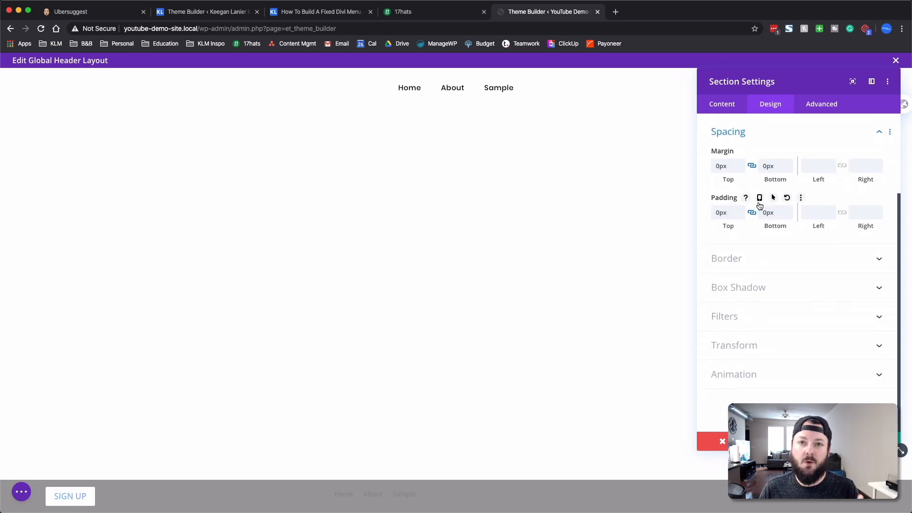
# Examine the header section's main element custom CSS and close the section settings without saving.
pyautogui.click(819, 105)
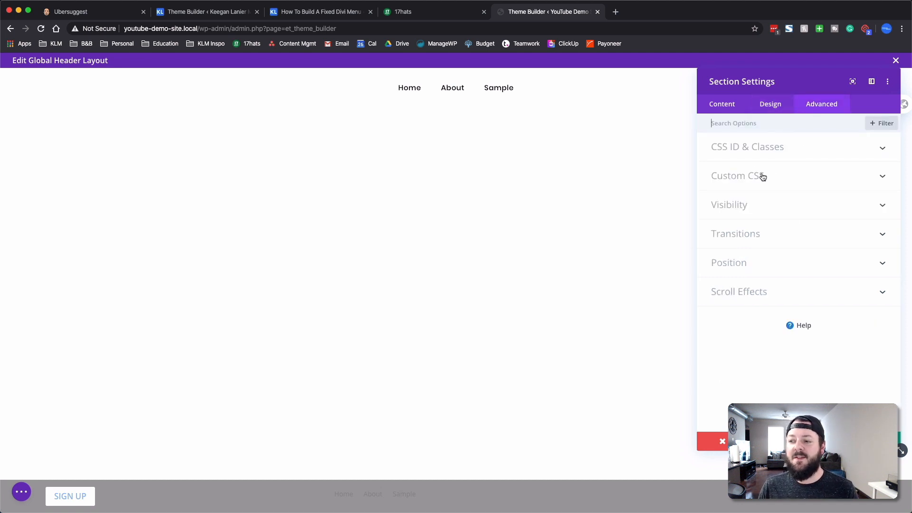
pyautogui.click(731, 177)
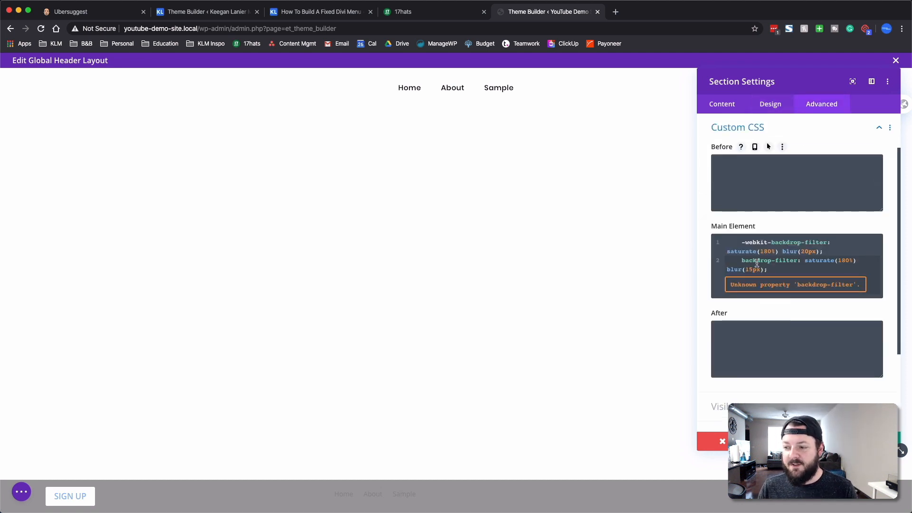
pyautogui.moveTo(769, 269); pyautogui.dragTo(720, 240)
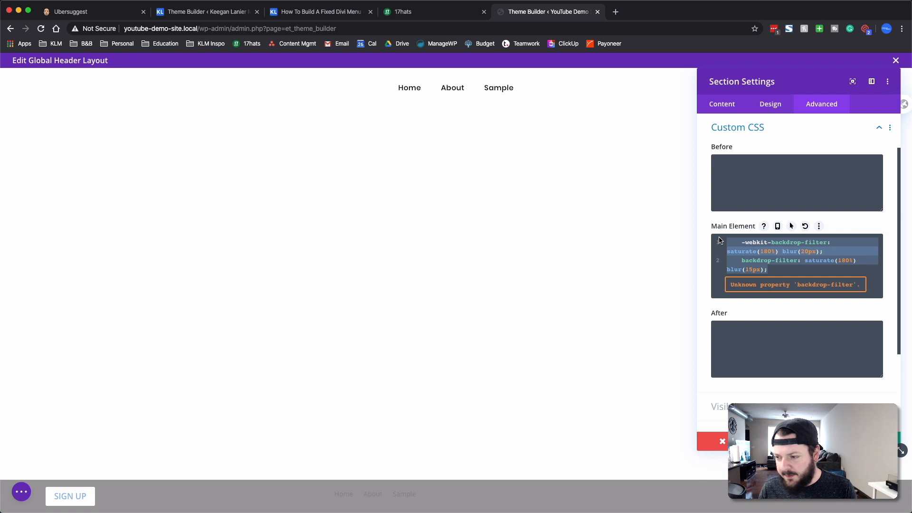
pyautogui.click(775, 251)
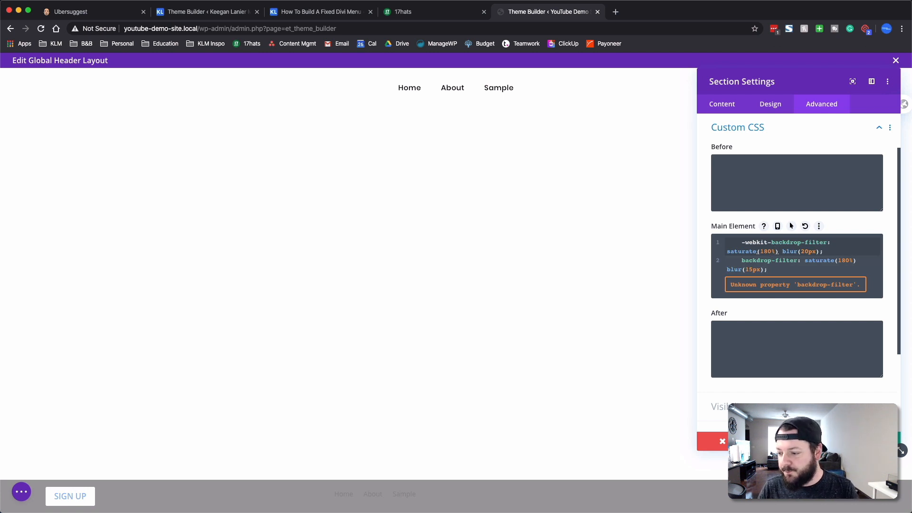
pyautogui.click(721, 441)
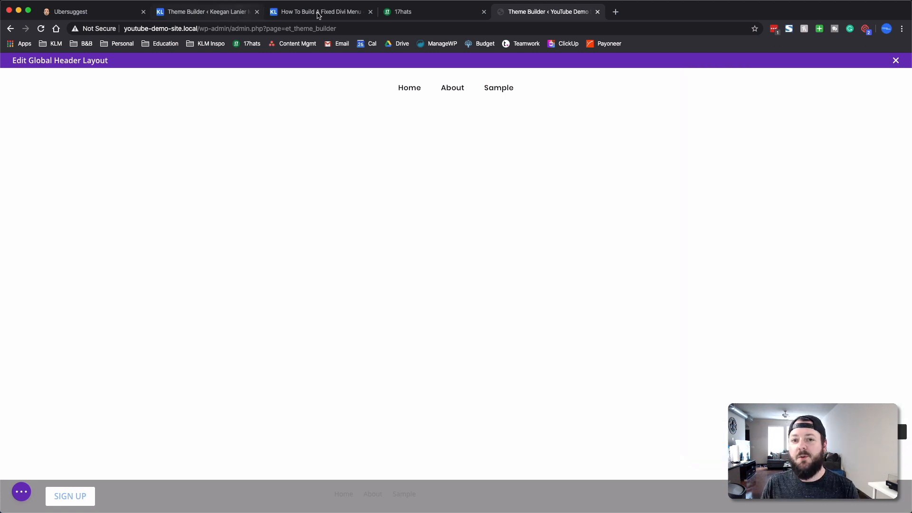
# Open keeganlaniermedia.com in a new browser tab and view the dropdown under Solutions in its header menu.
pyautogui.click(615, 11)
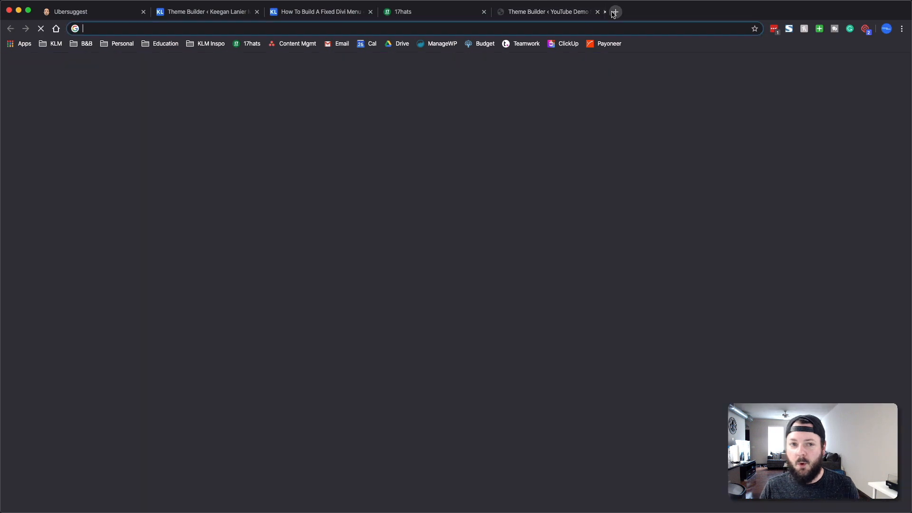
pyautogui.write('https://k')
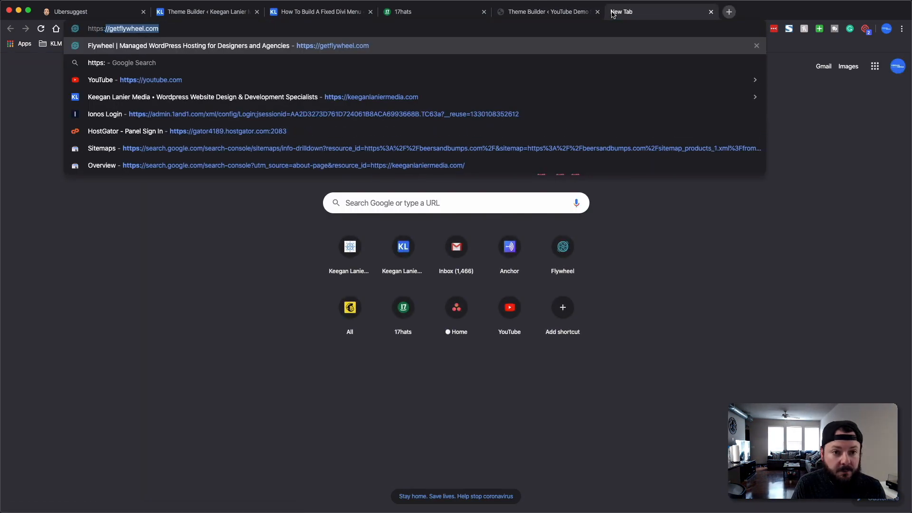
pyautogui.write('eegan')
pyautogui.press('Return')
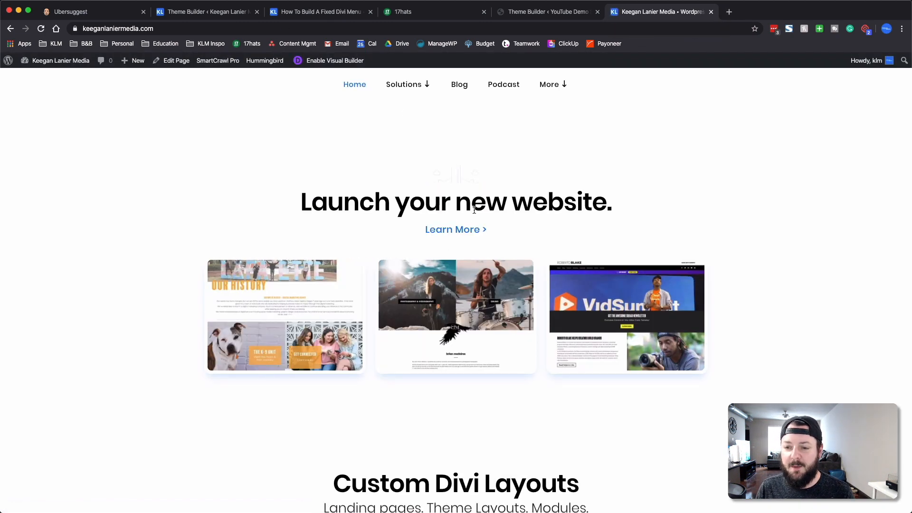
pyautogui.moveTo(428, 88)
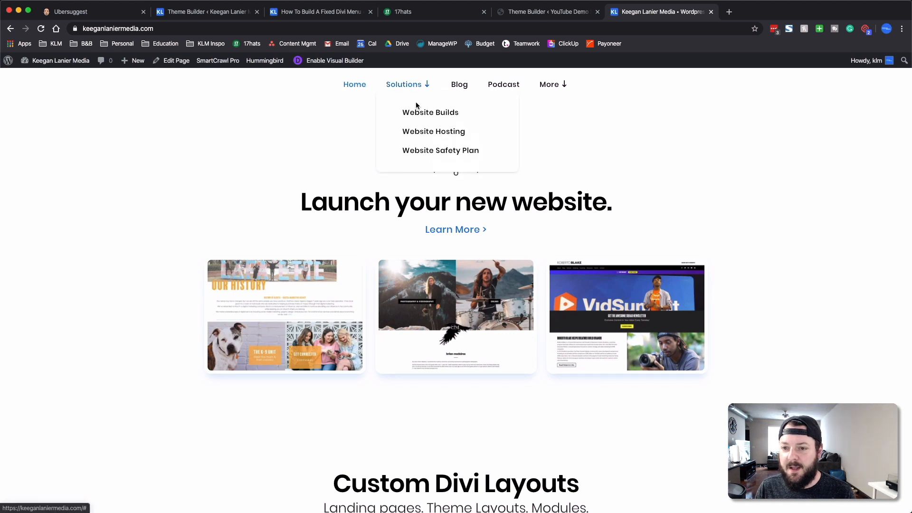
# View the dropdown under More and examine how the fixed header behaves over the homepage content while moving through the page.
pyautogui.moveTo(549, 86)
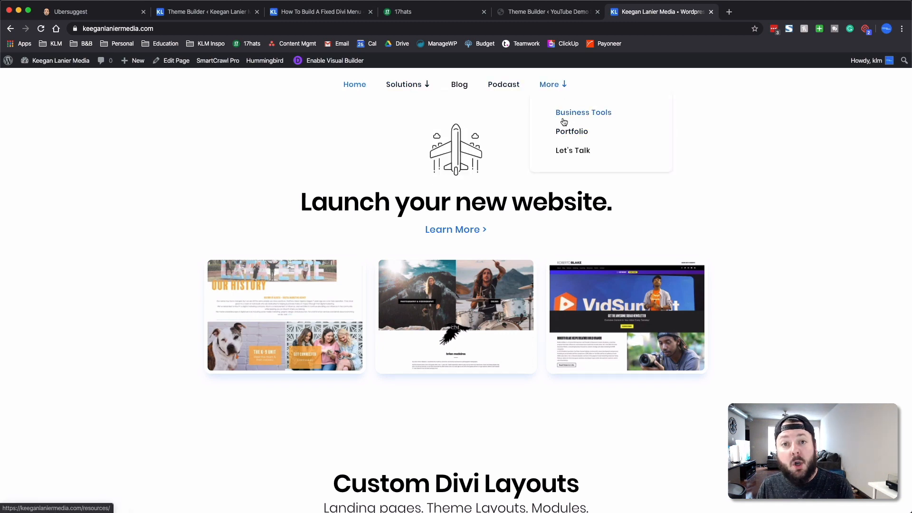
pyautogui.scroll(-5, 394, 190)
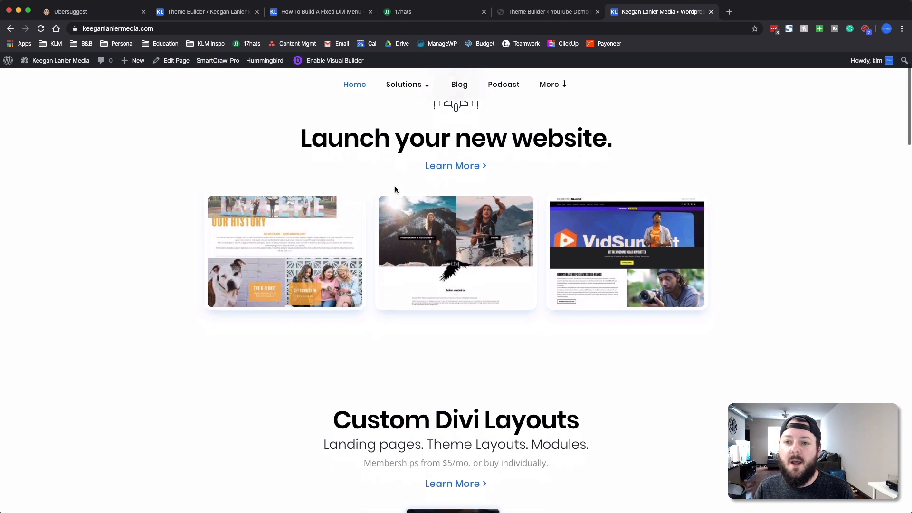
pyautogui.scroll(-2, 395, 189)
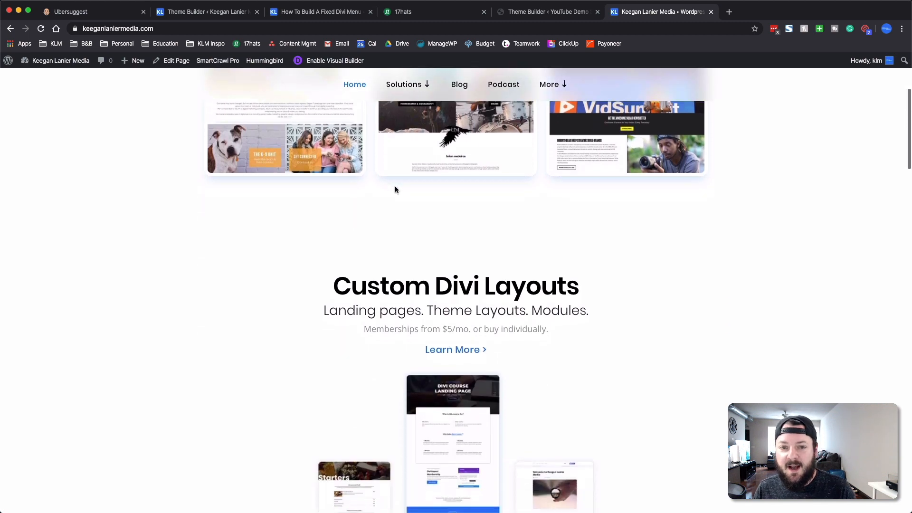
pyautogui.scroll(1, 395, 189)
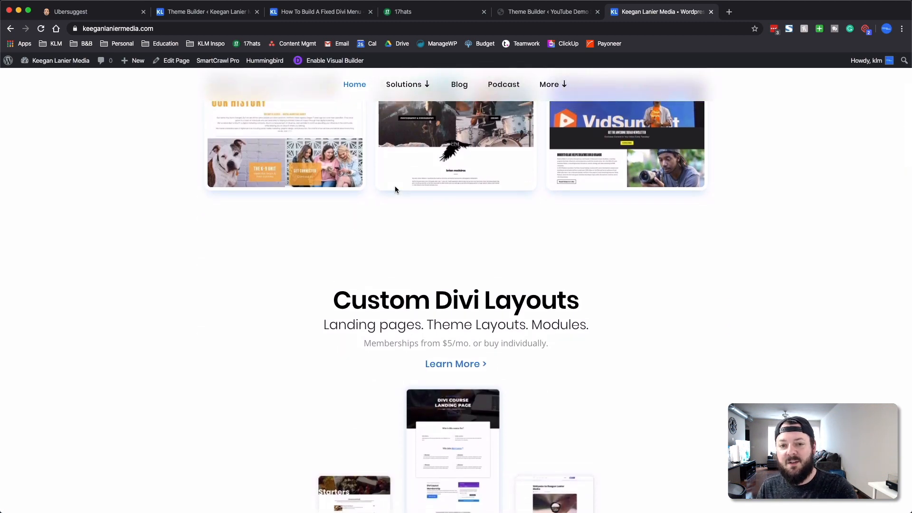
pyautogui.scroll(-2, 395, 189)
pyautogui.scroll(-2, 392, 189)
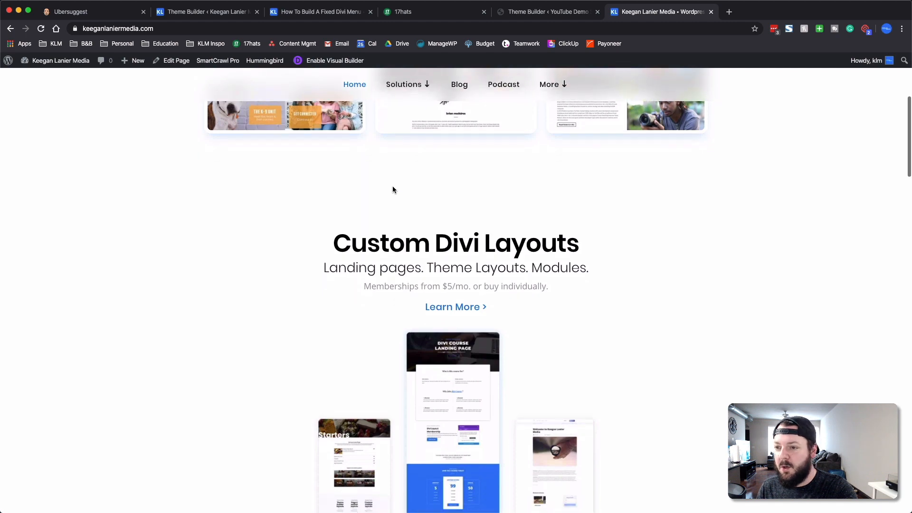
pyautogui.scroll(8, 392, 189)
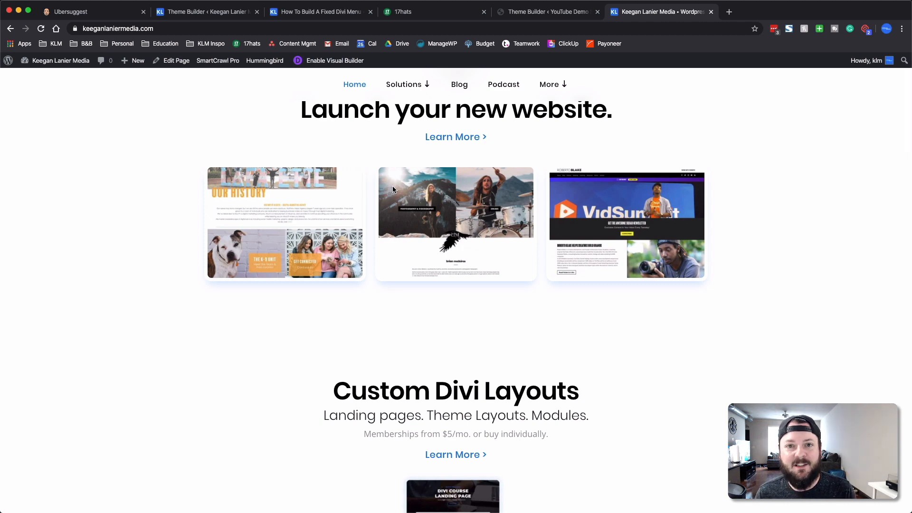
pyautogui.scroll(-15, 392, 189)
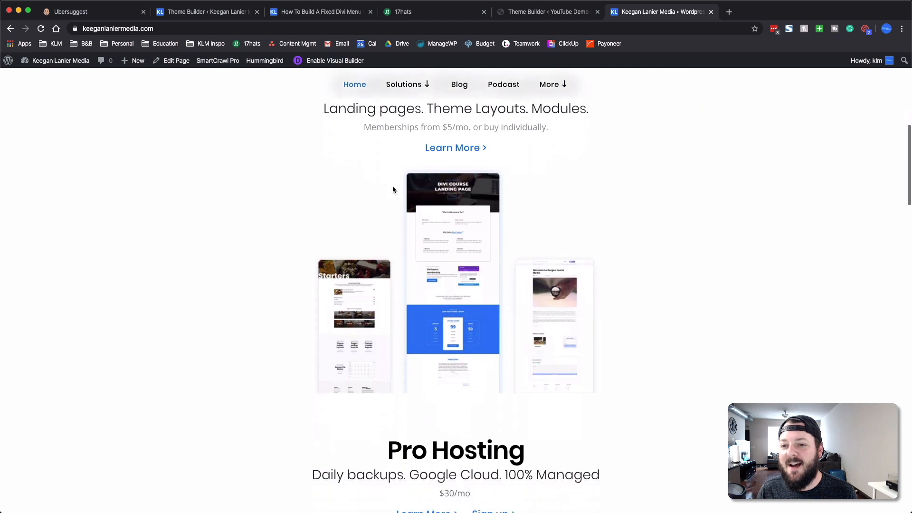
pyautogui.scroll(-15, 393, 189)
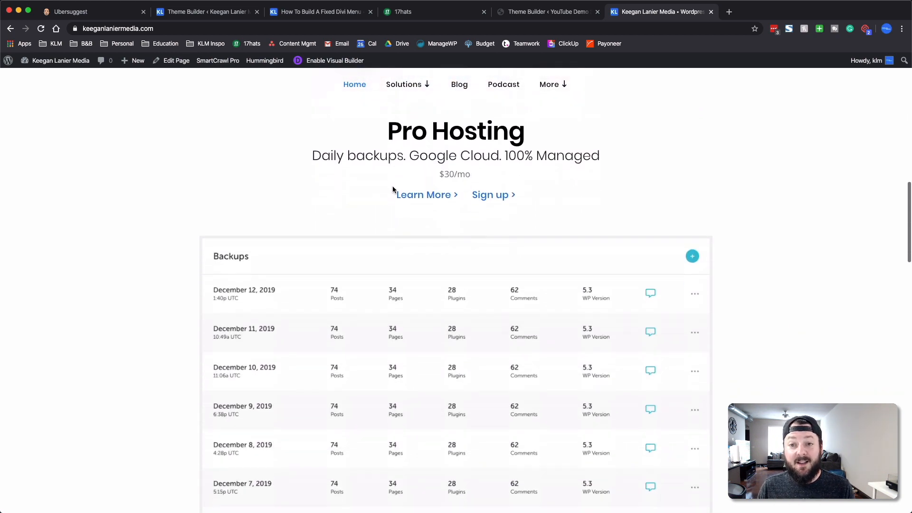
pyautogui.scroll(-14, 393, 189)
pyautogui.scroll(20, 392, 189)
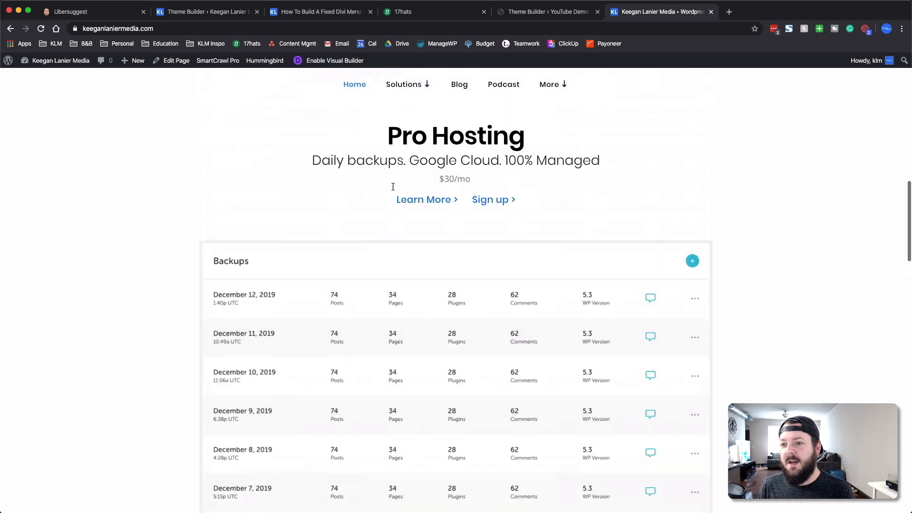
pyautogui.scroll(2, 394, 187)
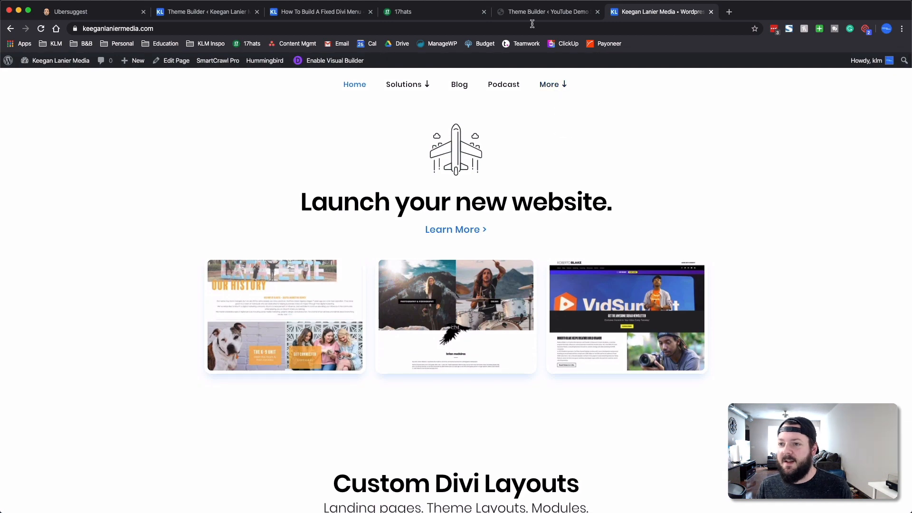
# Return to the Theme Builder tab, examine the header row's spacing and sizing settings, and close the row settings.
pyautogui.click(545, 14)
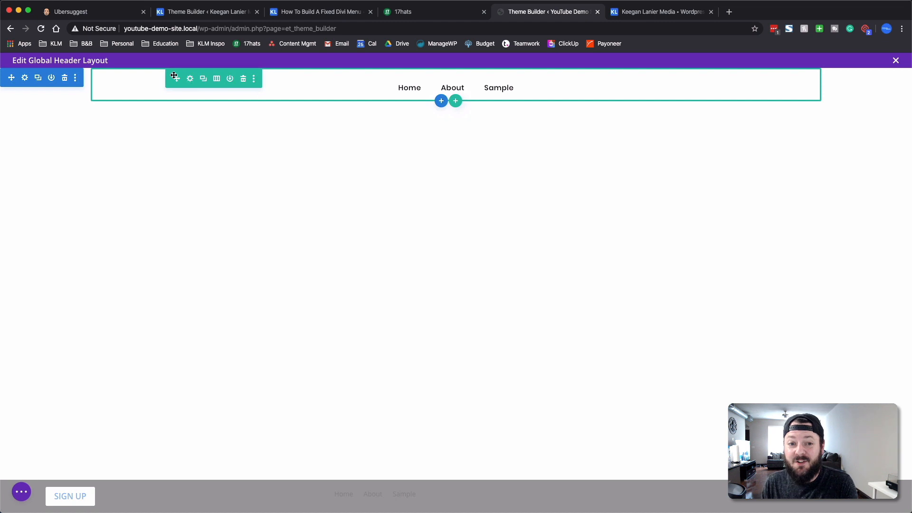
pyautogui.click(188, 80)
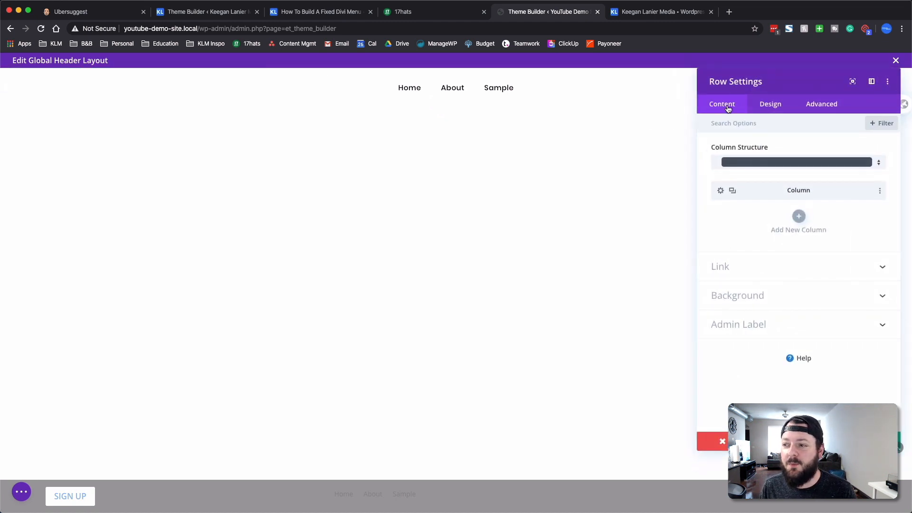
pyautogui.click(751, 107)
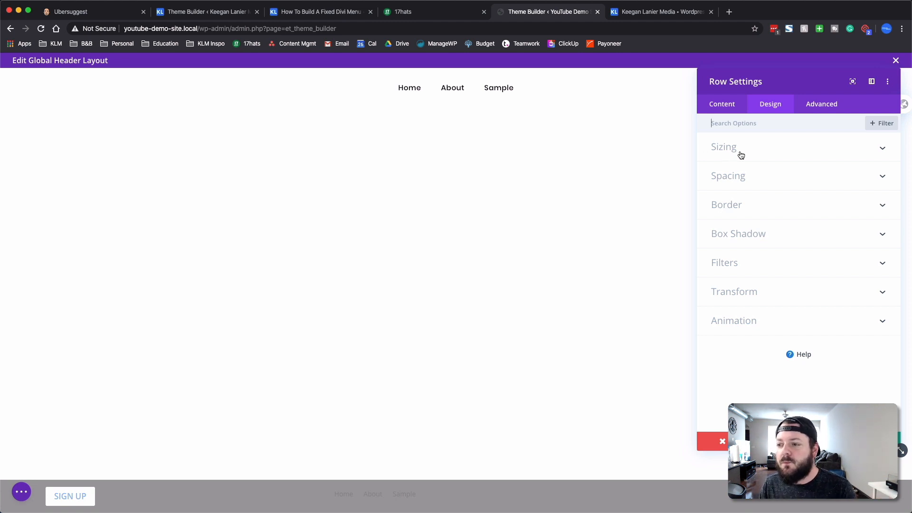
pyautogui.click(744, 173)
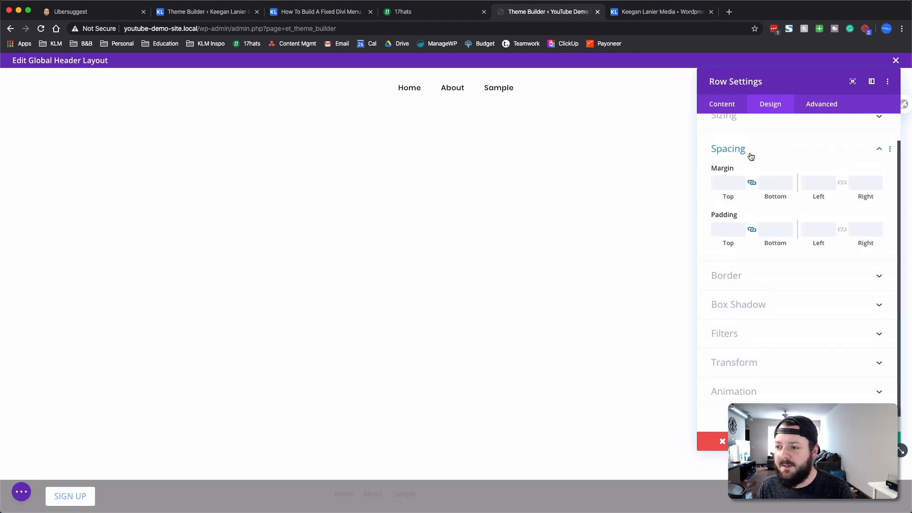
pyautogui.click(747, 155)
pyautogui.scroll(-3, 788, 226)
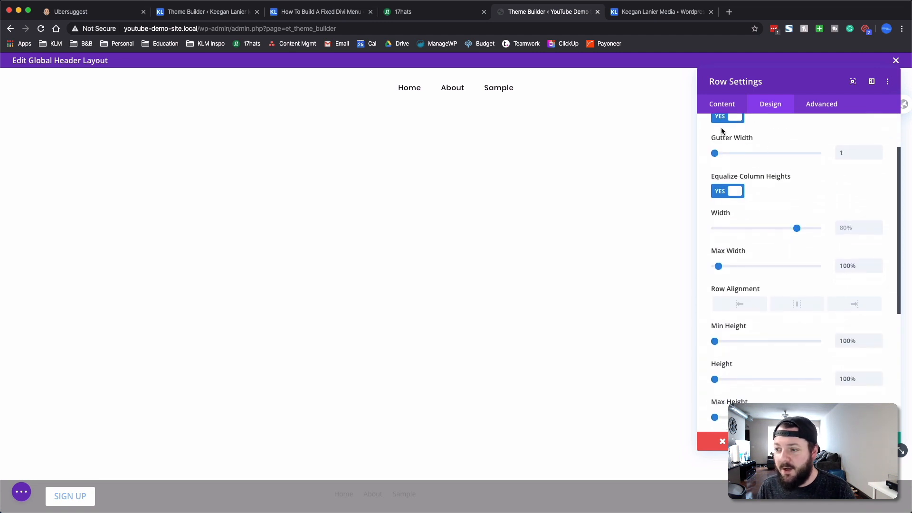
pyautogui.scroll(1, 743, 132)
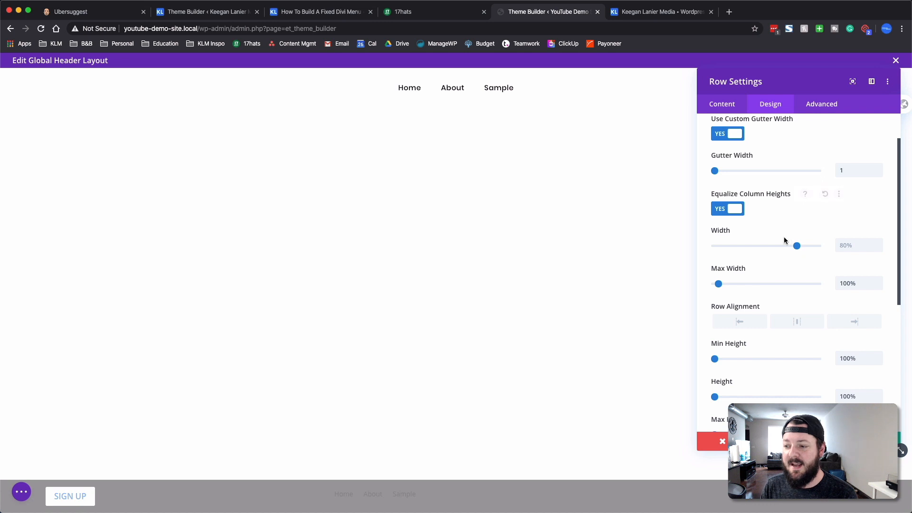
pyautogui.scroll(-4, 784, 240)
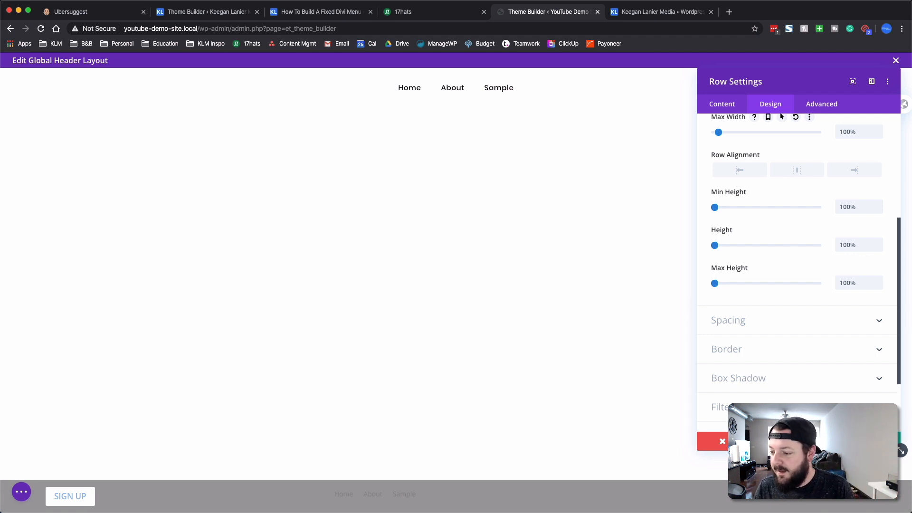
pyautogui.click(875, 441)
# Open the header menu module's settings and compare its layout options with the Solutions dropdown on keeganlaniermedia.com.
pyautogui.moveTo(442, 89)
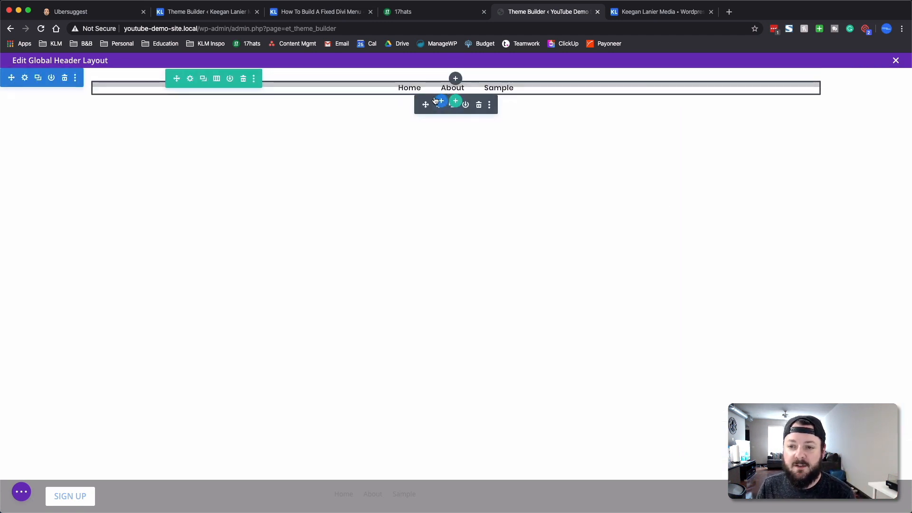
pyautogui.click(437, 115)
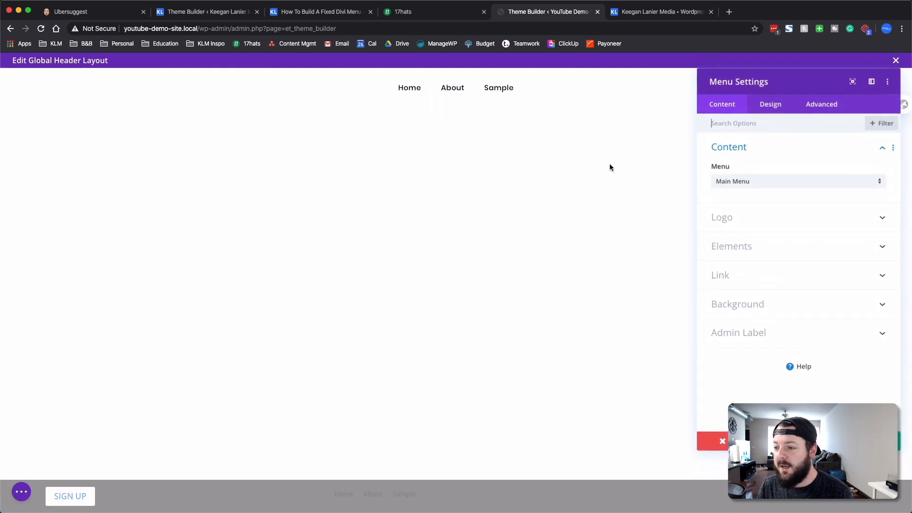
pyautogui.click(769, 105)
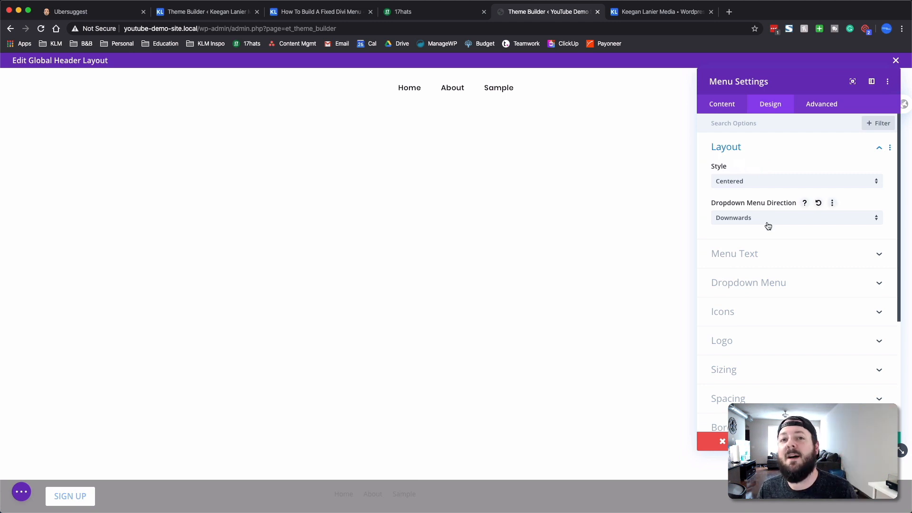
pyautogui.click(654, 12)
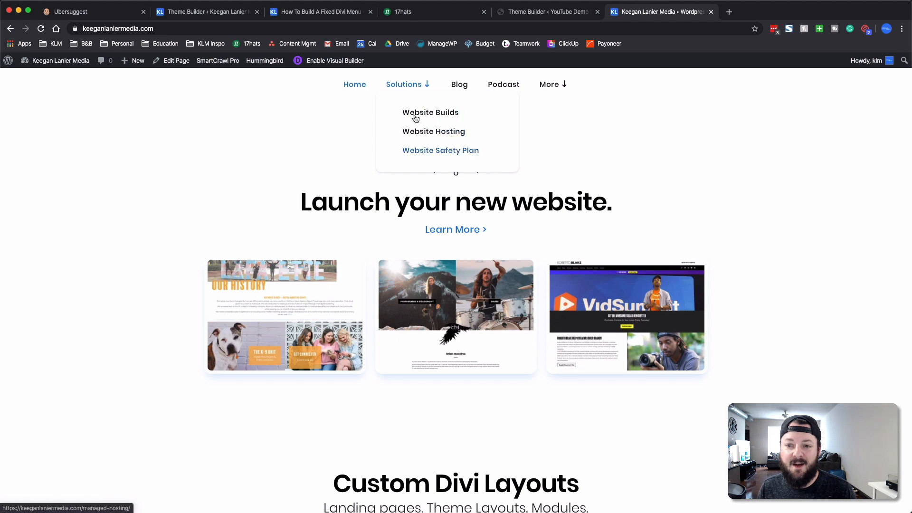
pyautogui.click(548, 13)
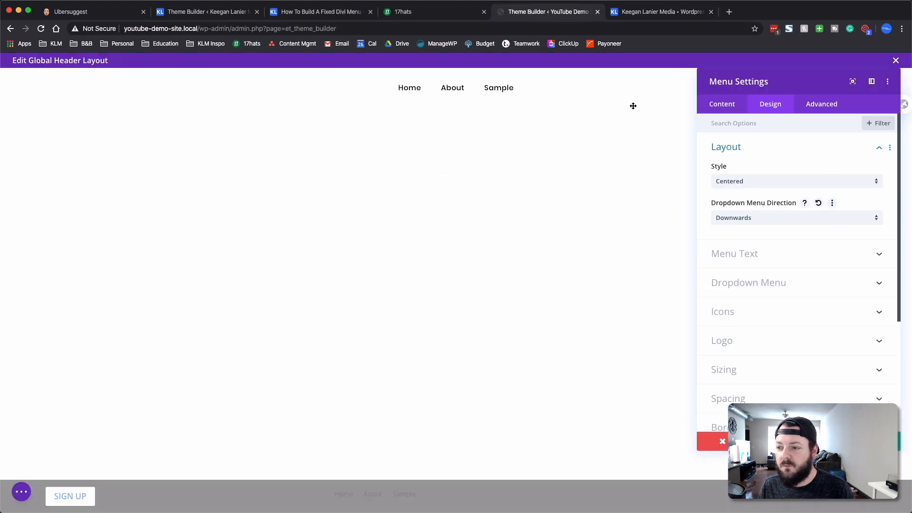
# Examine the menu text settings, including the active link color's hover state, font, text size, letter spacing and text shadow.
pyautogui.click(751, 253)
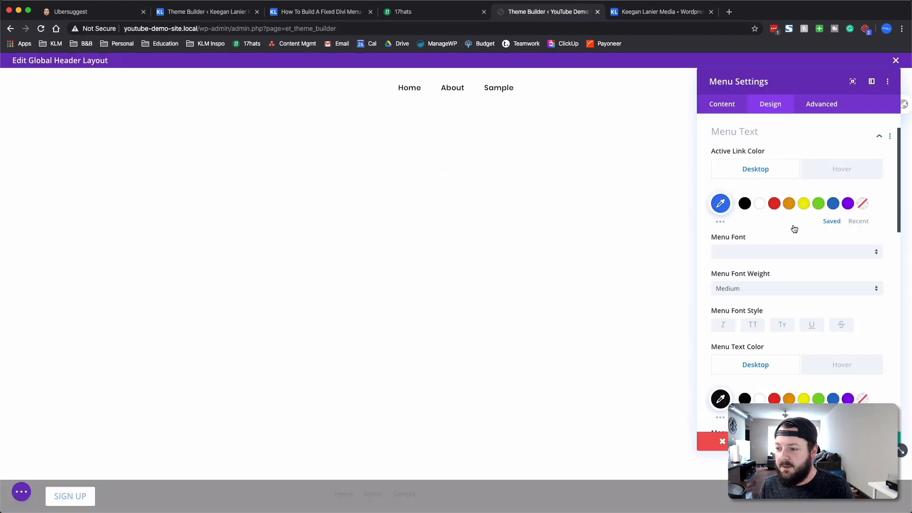
pyautogui.click(840, 166)
pyautogui.click(748, 163)
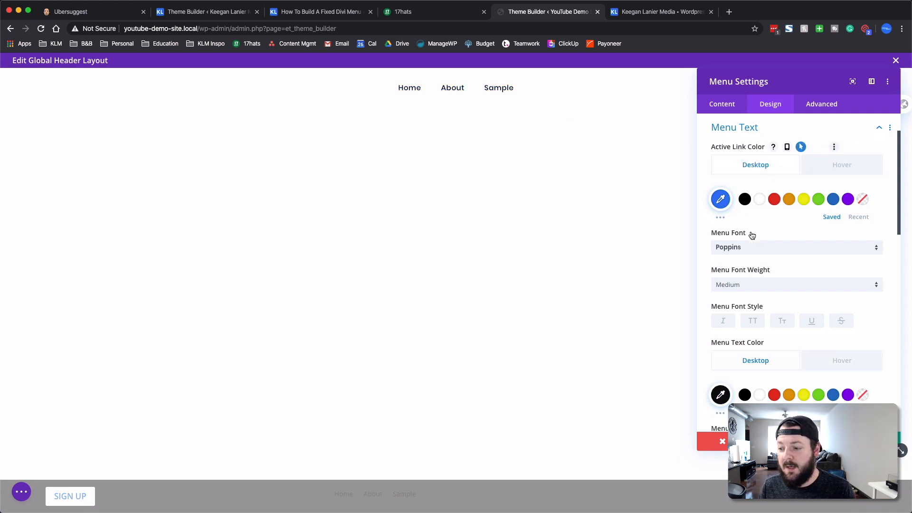
pyautogui.scroll(-5, 755, 238)
pyautogui.scroll(-3, 749, 238)
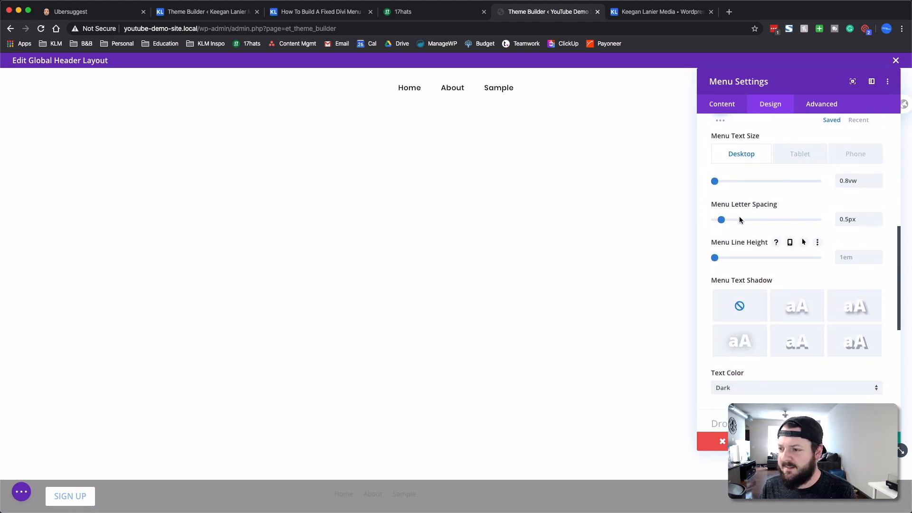
pyautogui.scroll(-3, 739, 219)
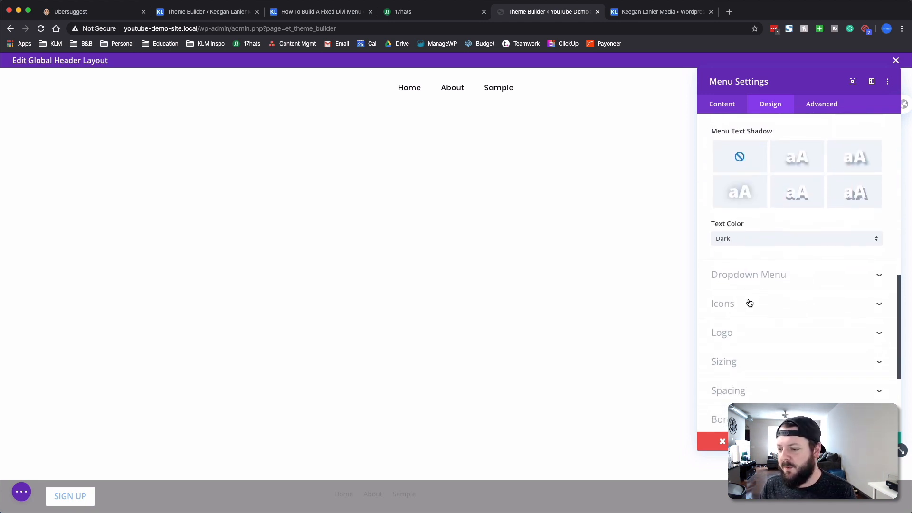
# Examine the menu module's sizing settings and its margin and padding.
pyautogui.scroll(-2, 748, 302)
pyautogui.click(737, 287)
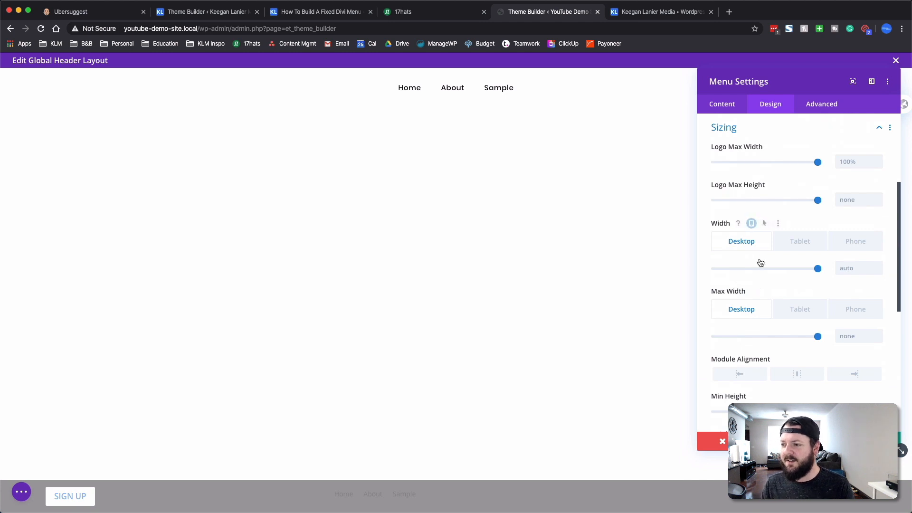
pyautogui.scroll(-4, 760, 262)
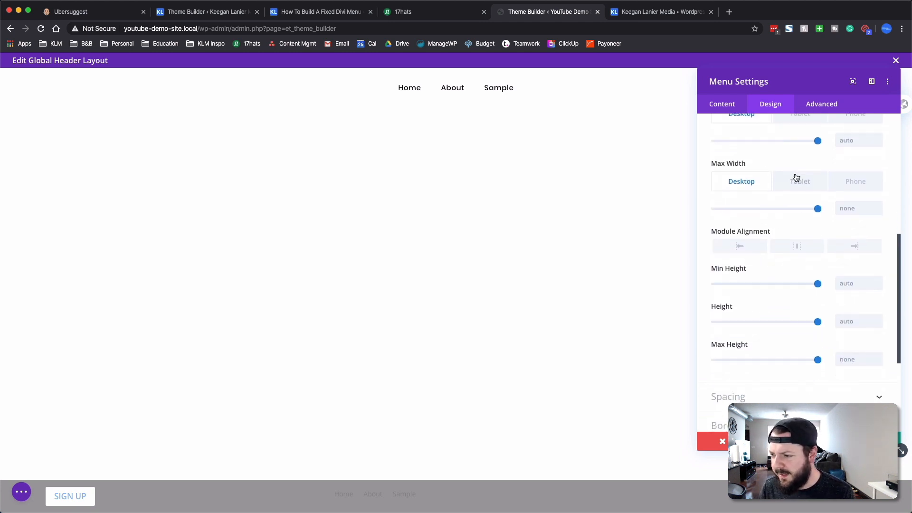
pyautogui.scroll(-2, 739, 258)
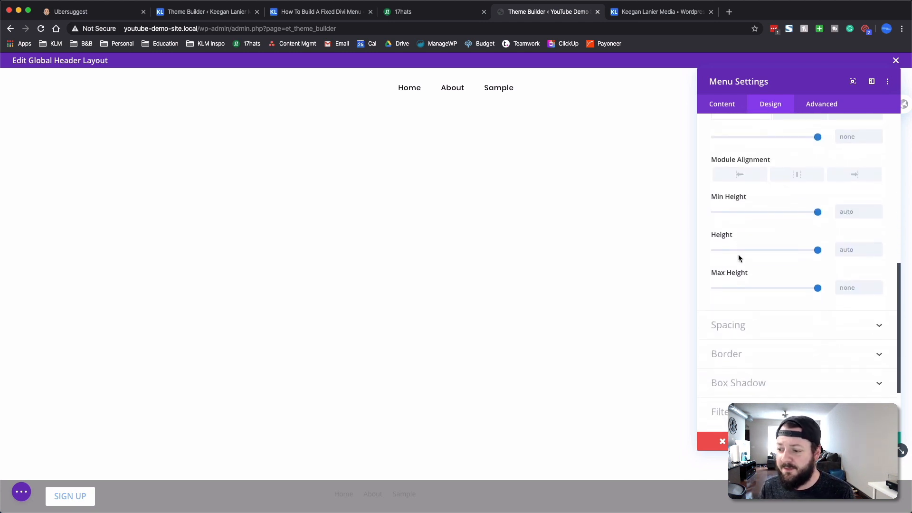
pyautogui.click(737, 335)
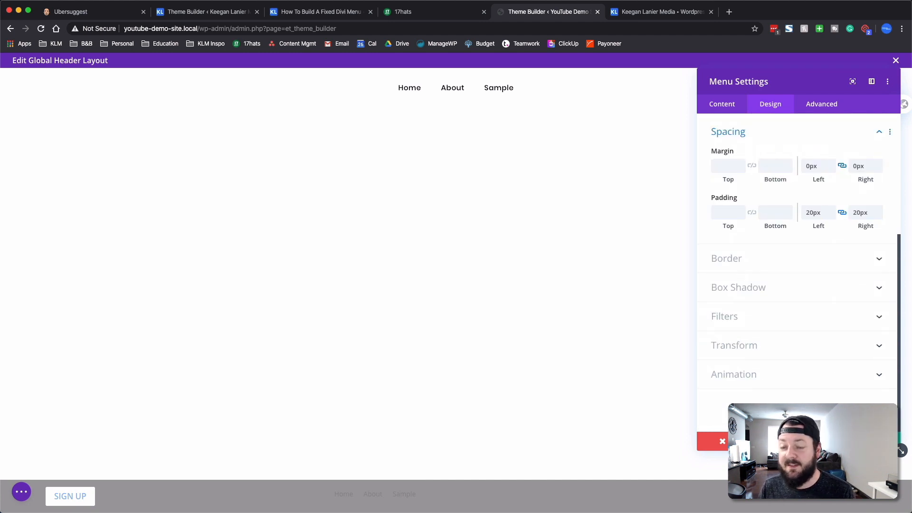
# Examine the menu module's custom CSS for the menu link and dropdown container, and compare it with the More dropdown on keeganlaniermedia.com.
pyautogui.click(813, 107)
pyautogui.click(748, 189)
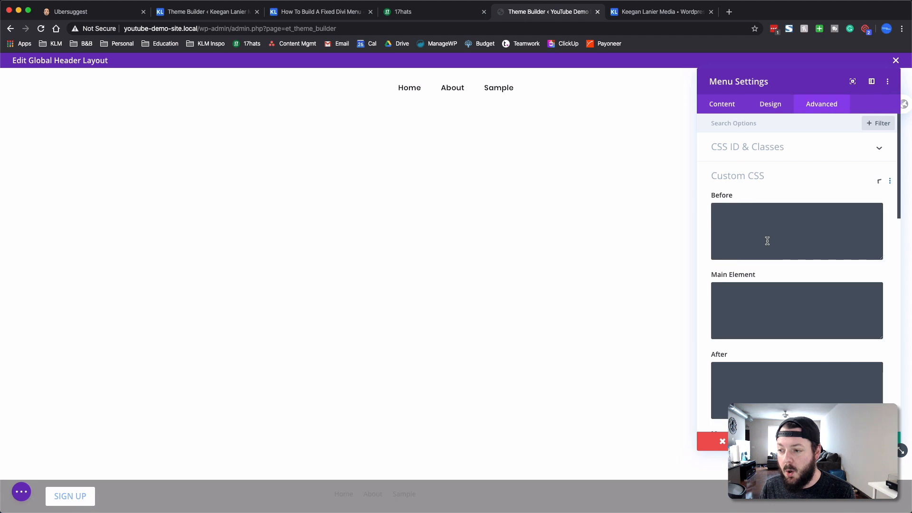
pyautogui.scroll(-3, 803, 322)
pyautogui.scroll(-5, 740, 288)
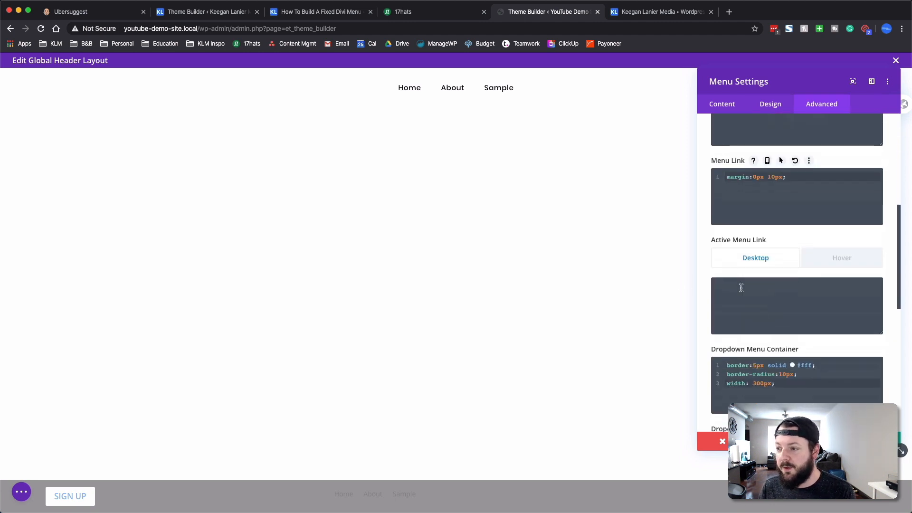
pyautogui.scroll(-1, 778, 196)
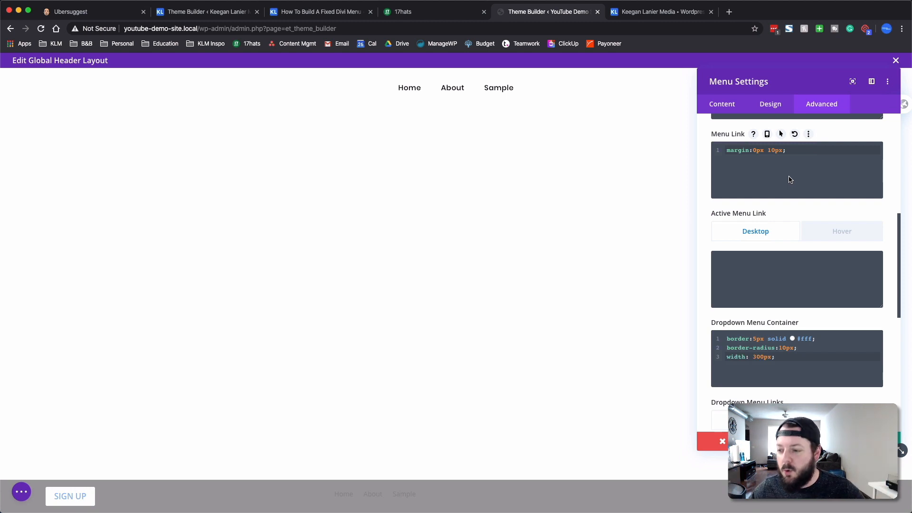
pyautogui.scroll(-2, 832, 230)
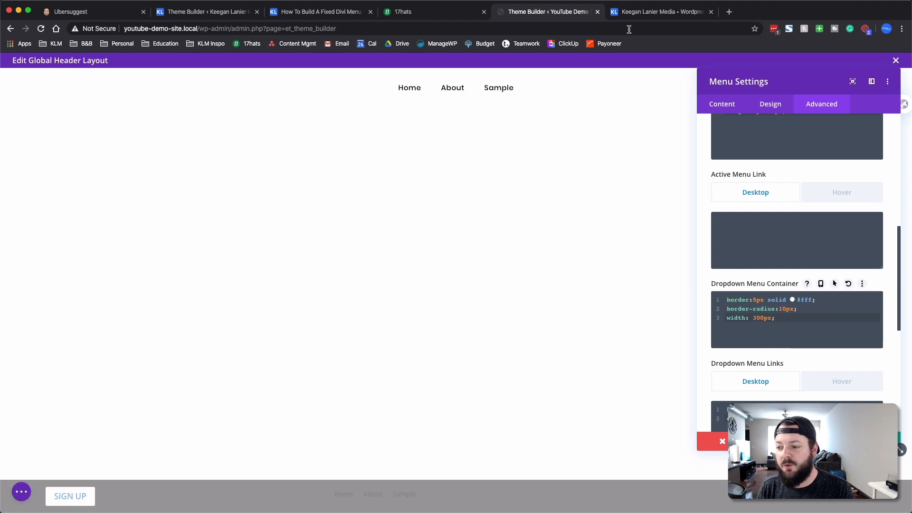
pyautogui.click(651, 12)
pyautogui.moveTo(554, 88)
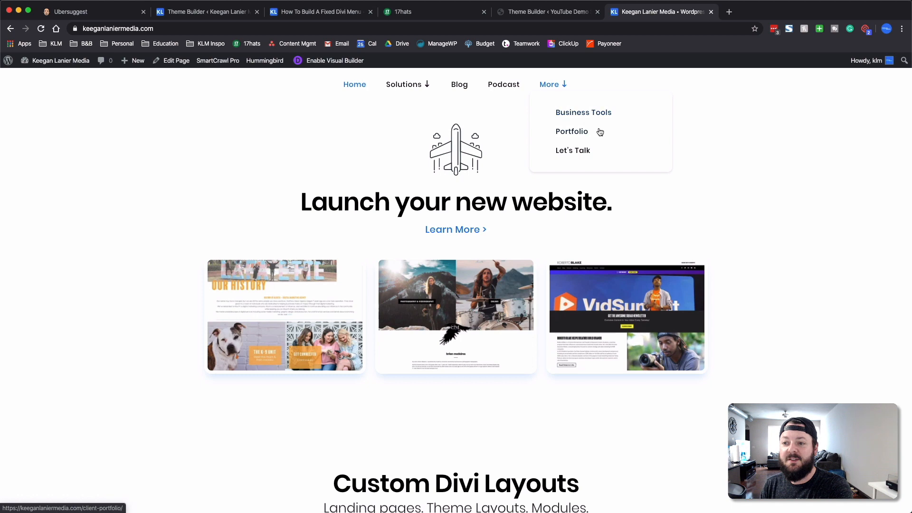
# Examine the menu module's custom CSS for the dropdown menu links and compare it with the More dropdown on keeganlaniermedia.com.
pyautogui.click(543, 11)
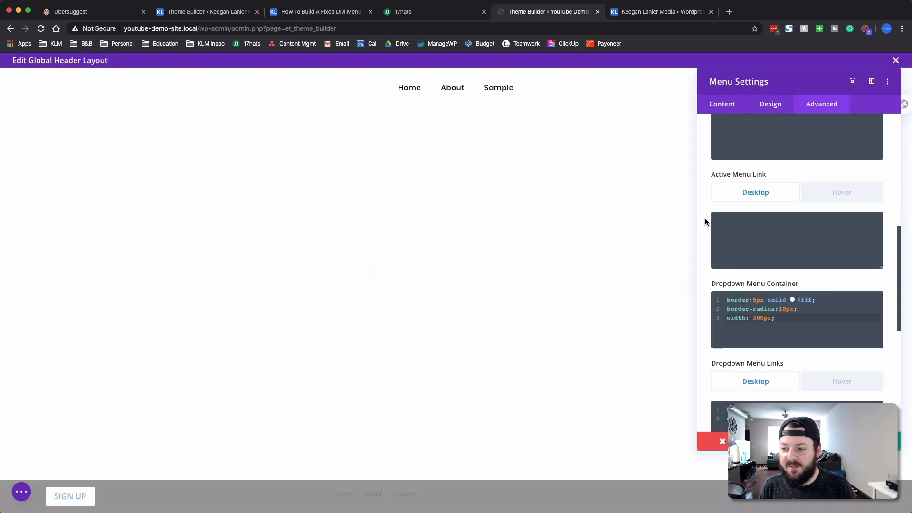
pyautogui.scroll(-5, 750, 265)
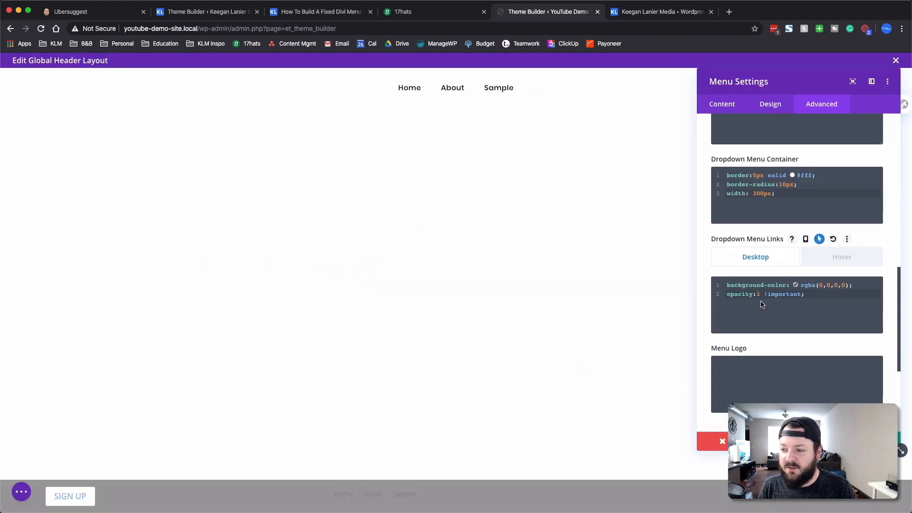
pyautogui.click(663, 3)
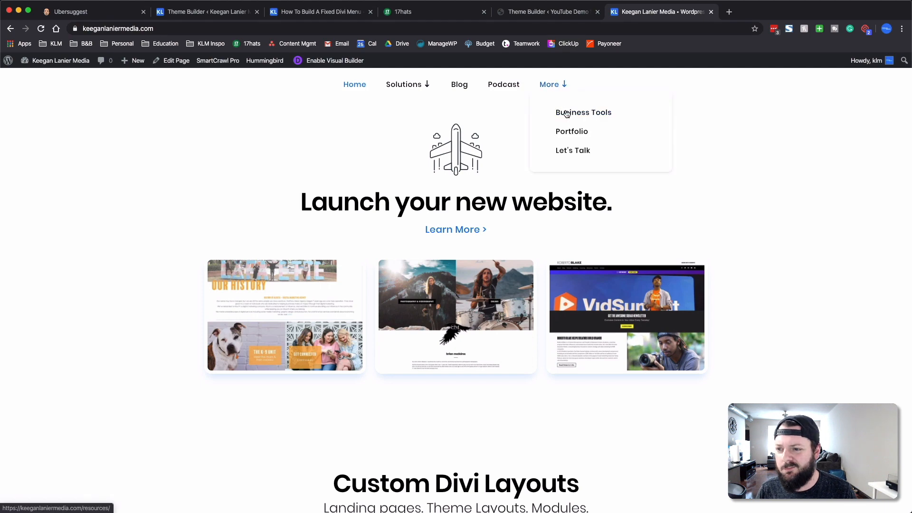
pyautogui.click(553, 12)
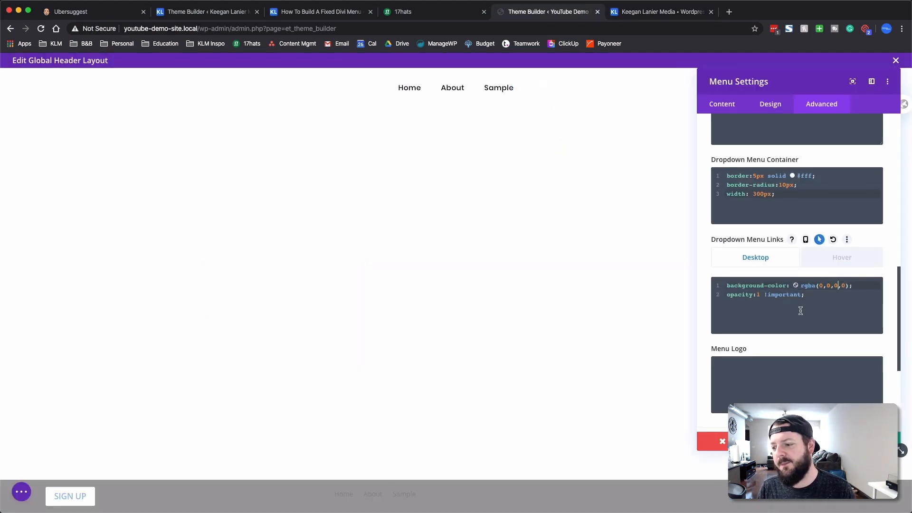
pyautogui.scroll(-4, 760, 350)
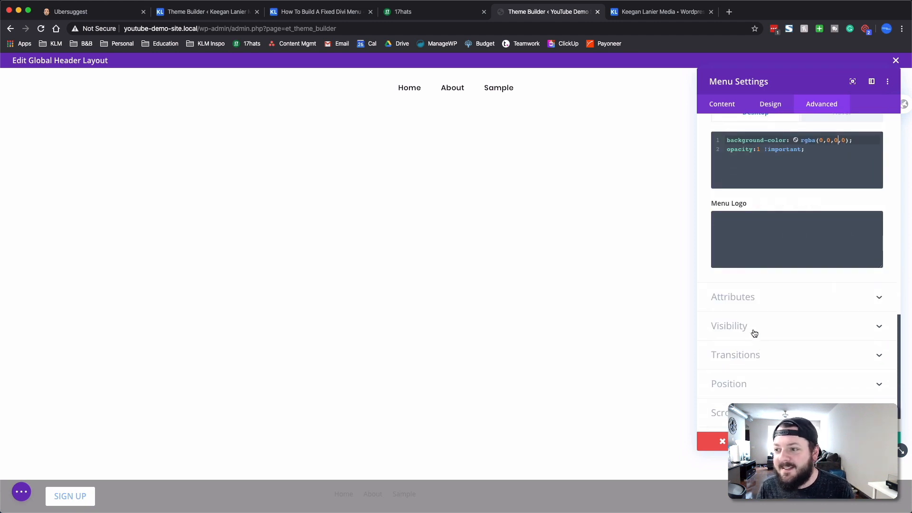
pyautogui.scroll(15, 754, 332)
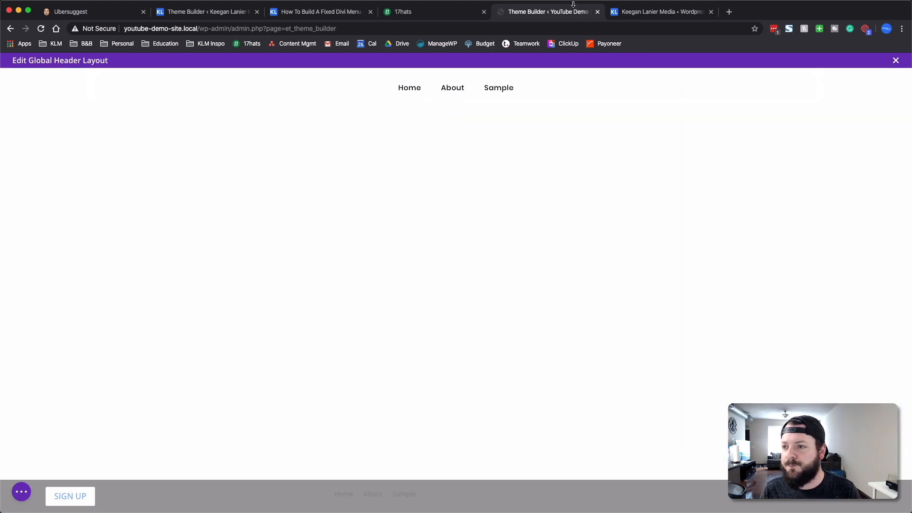
# Check how the fixed header behaves on keeganlaniermedia.com while moving down the home page and back up.
pyautogui.click(660, 12)
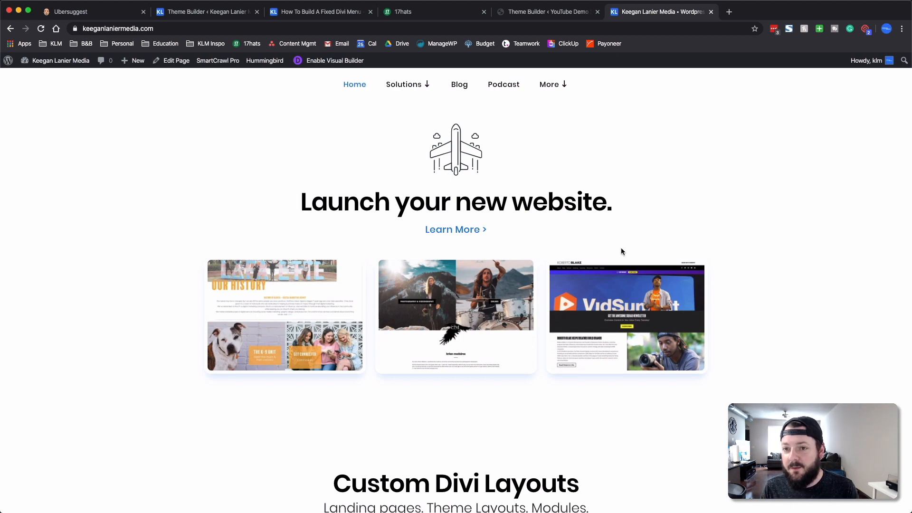
pyautogui.scroll(-15, 620, 250)
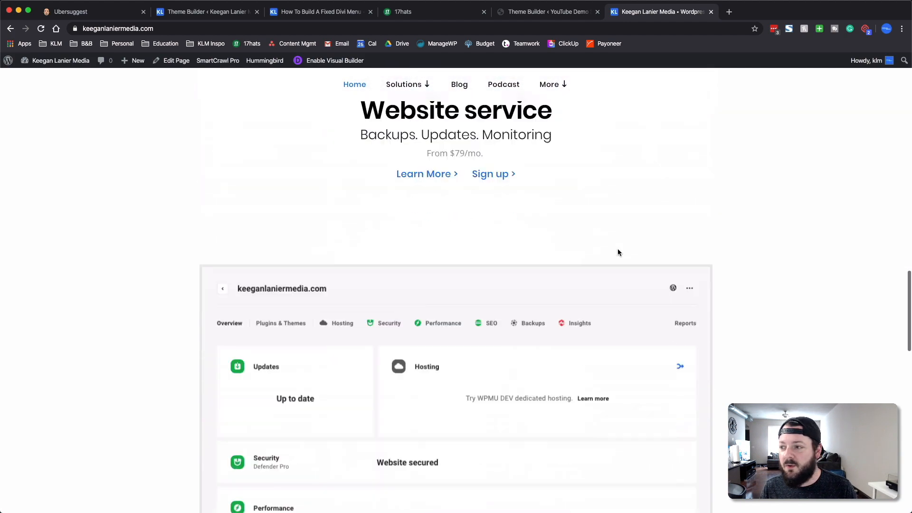
pyautogui.scroll(-5, 619, 251)
pyautogui.scroll(20, 617, 248)
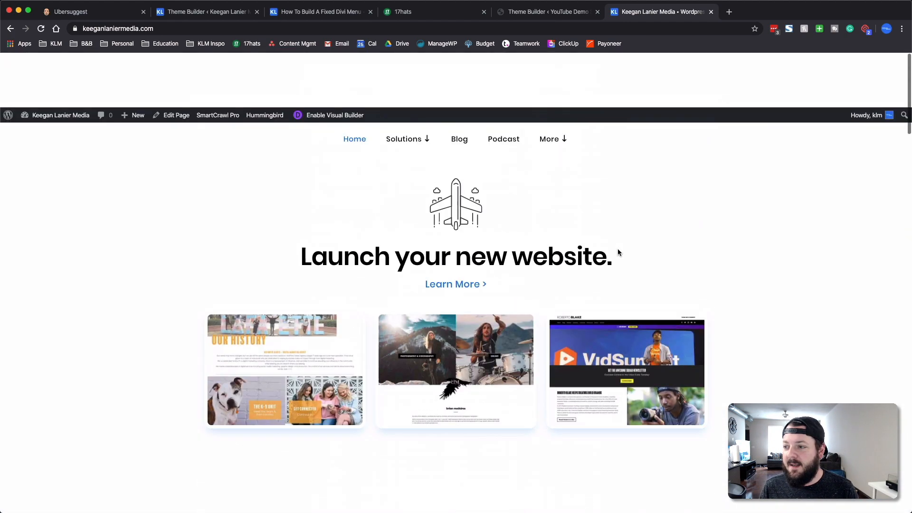
# Narrow the browser window to phone width to view the live site's mobile layout.
pyautogui.moveTo(909, 139); pyautogui.dragTo(151, 181)
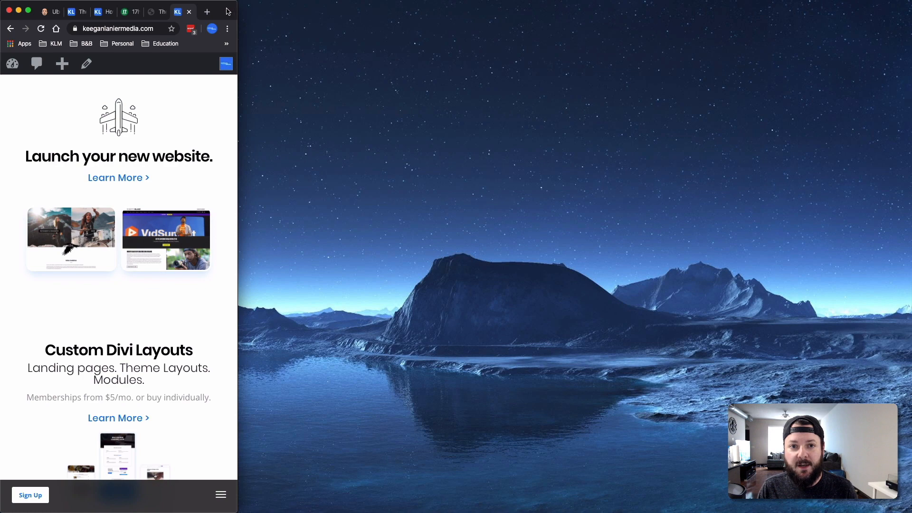
pyautogui.doubleClick(228, 11)
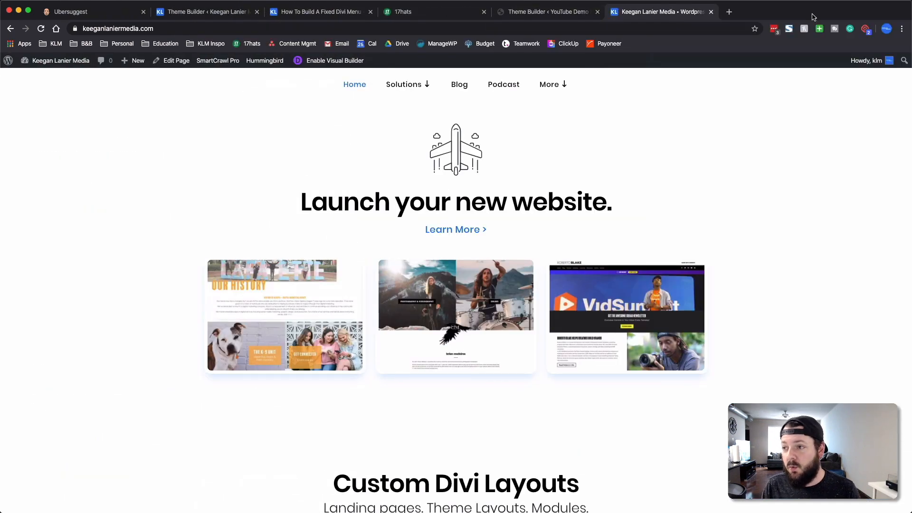
pyautogui.moveTo(910, 16); pyautogui.dragTo(237, 16)
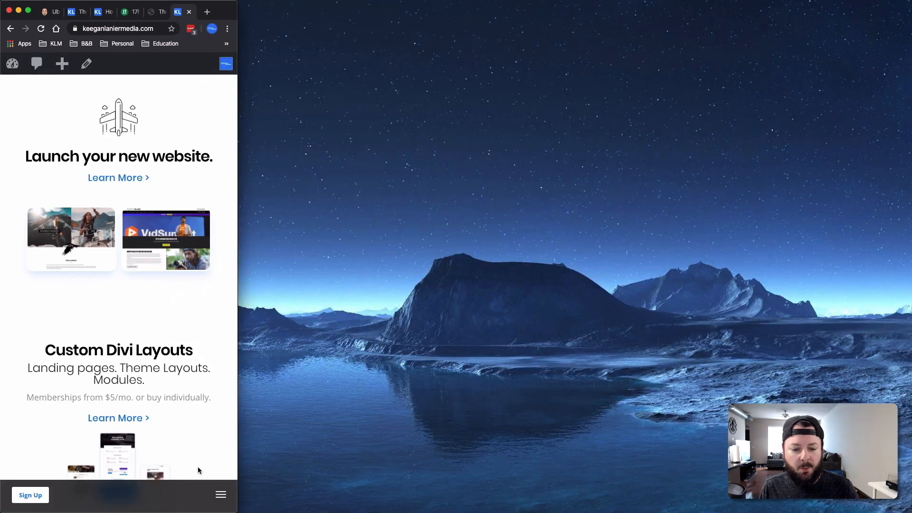
# Open the live site's mobile menu, expand and collapse its Solutions submenu several times, and close the menu.
pyautogui.click(219, 494)
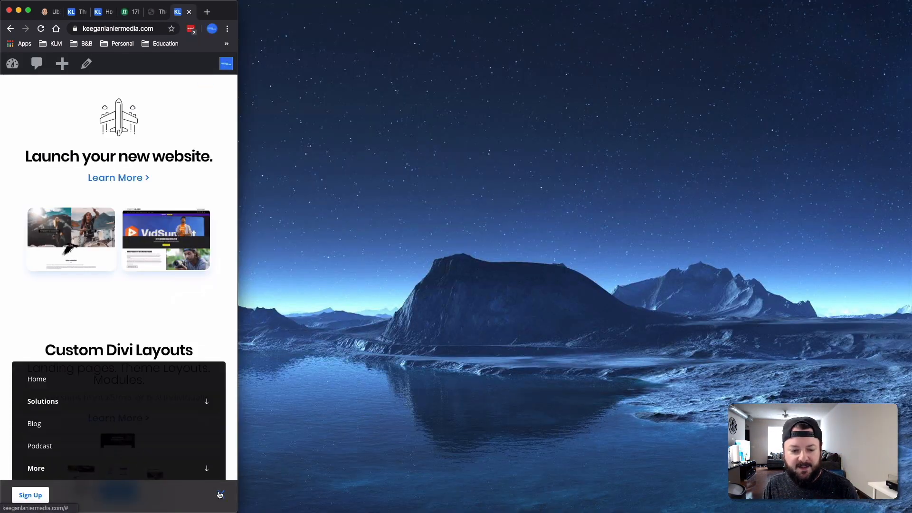
pyautogui.click(206, 397)
pyautogui.click(209, 330)
pyautogui.click(207, 396)
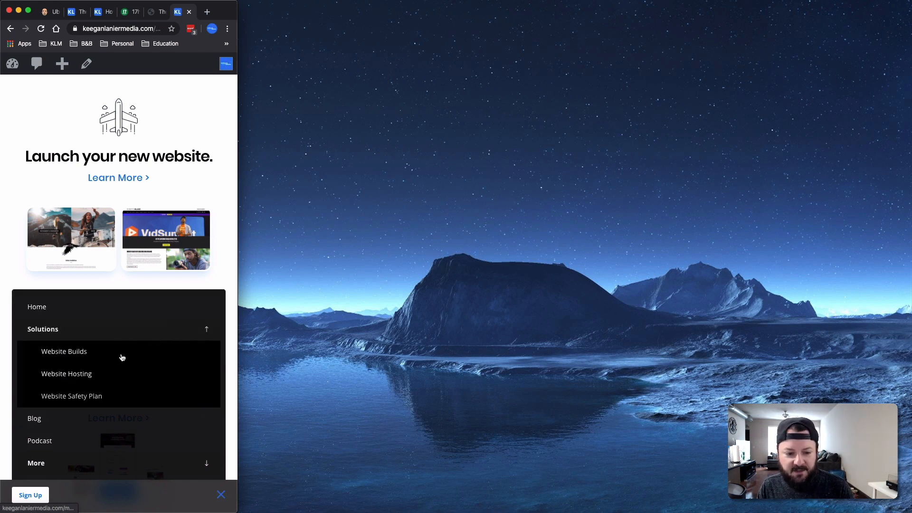
pyautogui.click(207, 329)
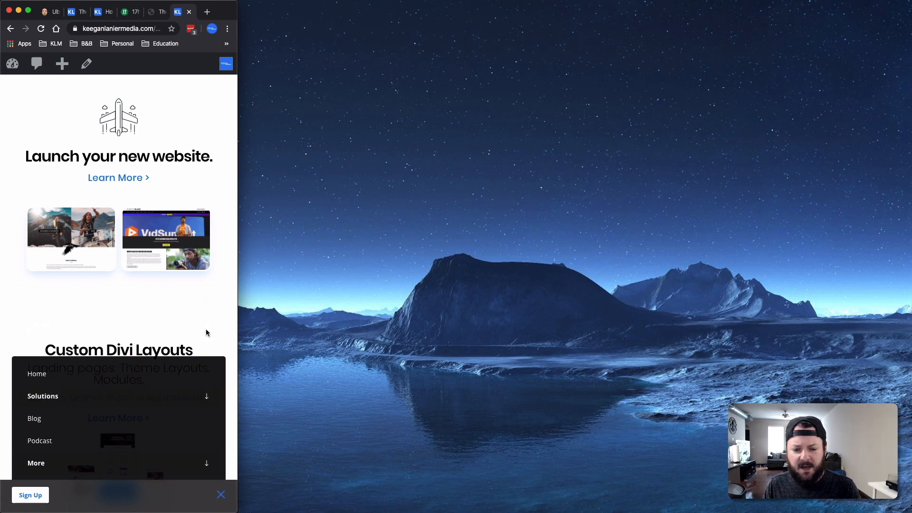
pyautogui.click(207, 396)
pyautogui.click(207, 331)
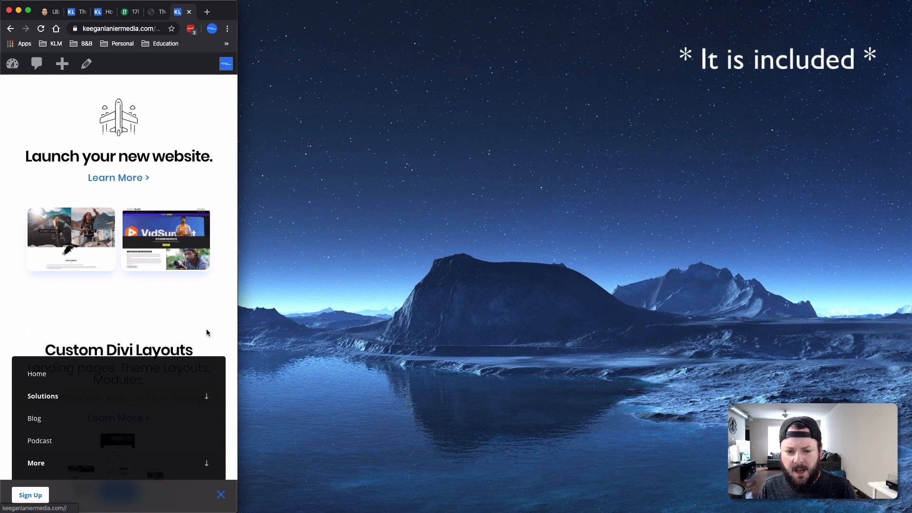
pyautogui.click(207, 397)
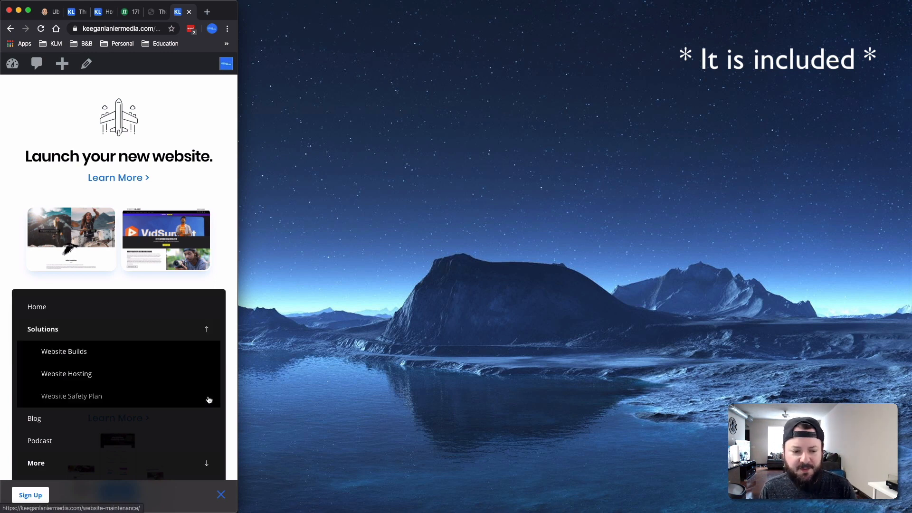
pyautogui.click(208, 328)
pyautogui.click(221, 496)
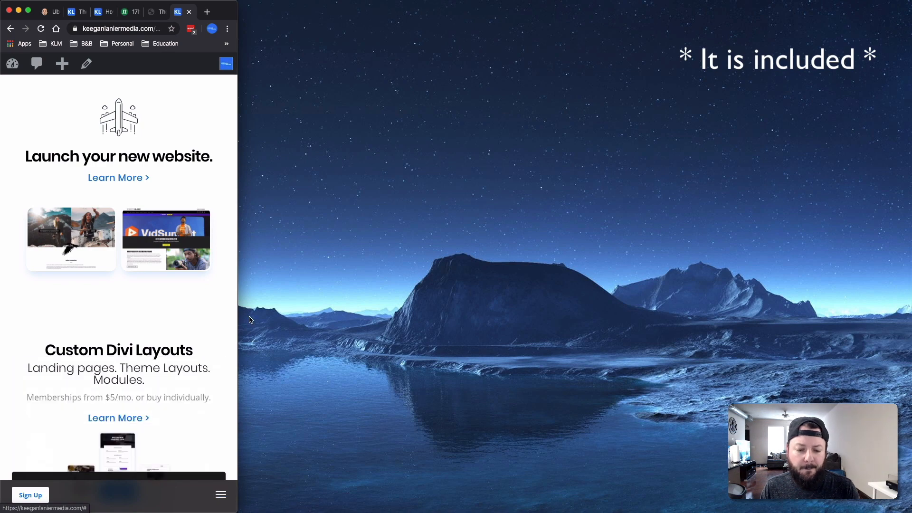
# Restore the browser window to full width and view the desktop header's More dropdown.
pyautogui.doubleClick(225, 11)
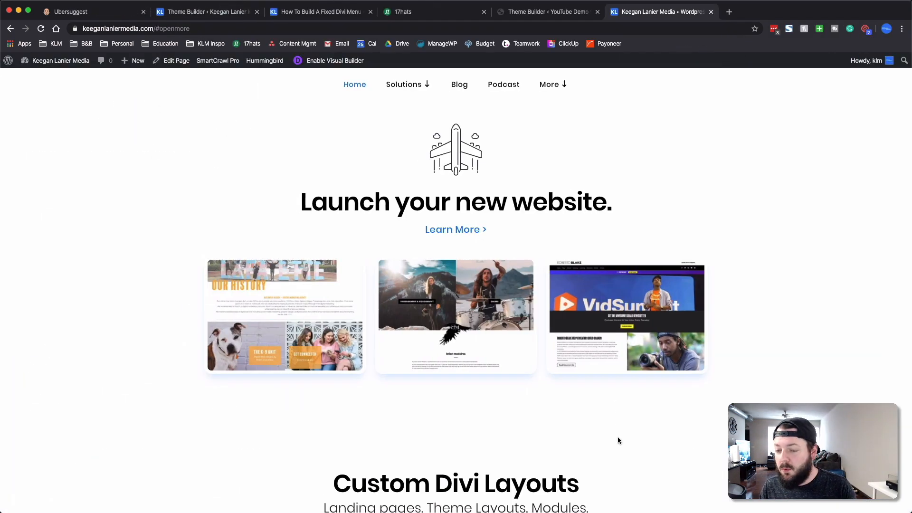
pyautogui.scroll(-2, 693, 438)
pyautogui.scroll(2, 694, 438)
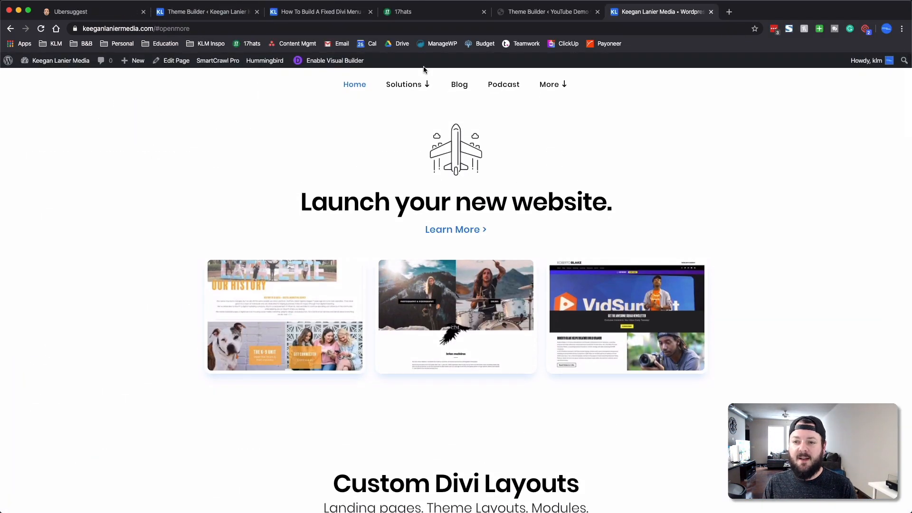
pyautogui.moveTo(552, 88)
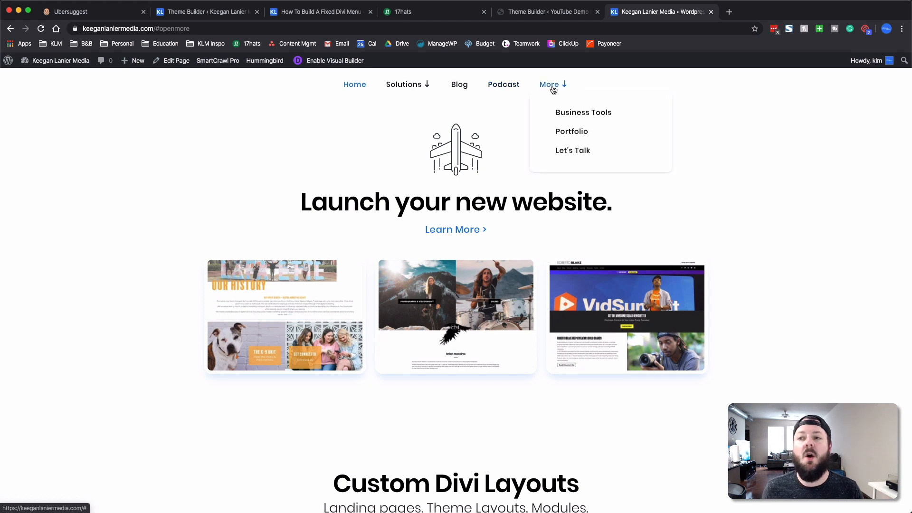